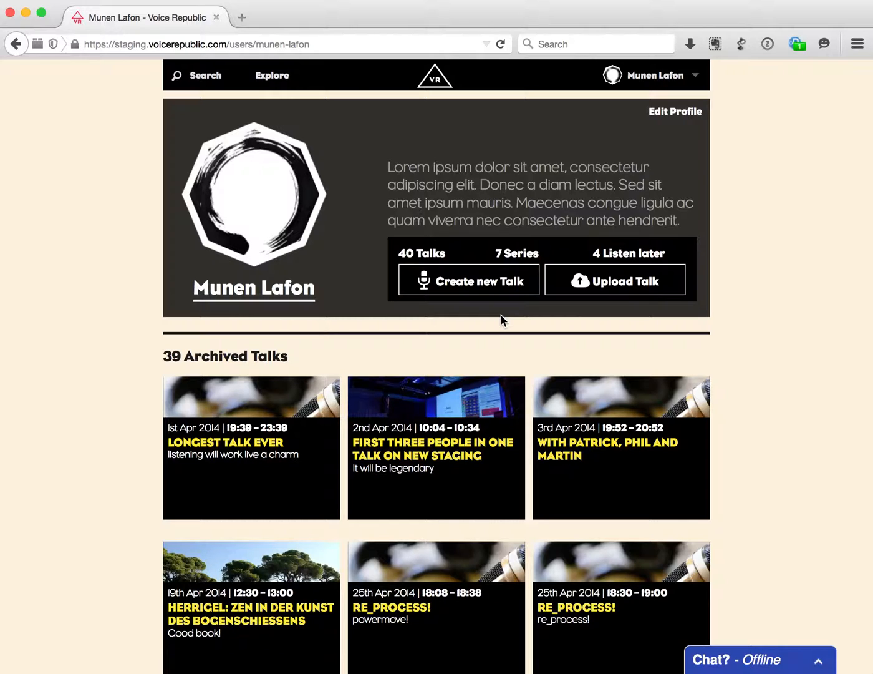
- Start a talk upload from the profile page and title it "Interview with" followed by the guest's full name
{"action": "left_click", "coordinate": [614, 286]}
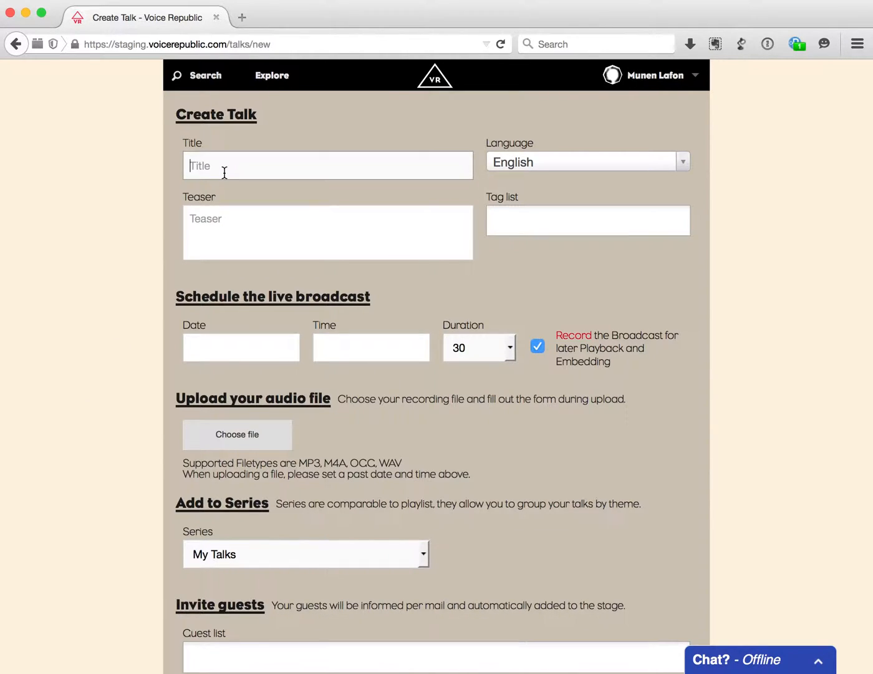
{"action": "type", "text": "Inter"}
{"action": "key", "text": "Down"}
{"action": "key", "text": "Return"}
- Enter the talk's teaser as "I happened to be in the vicinity."
{"action": "left_click", "coordinate": [267, 237]}
{"action": "type", "text": "I "}
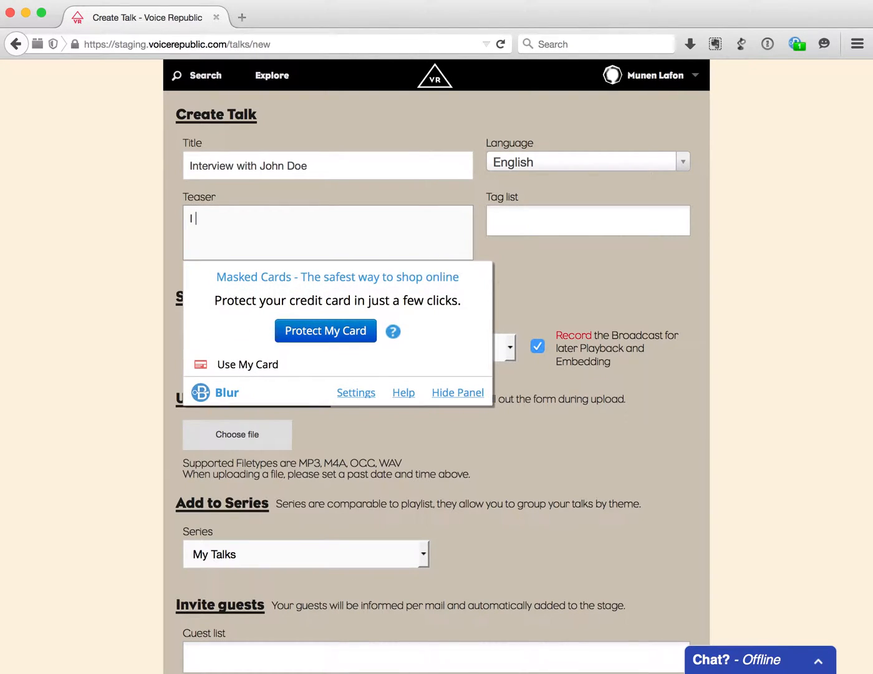
{"action": "type", "text": "happened to be "}
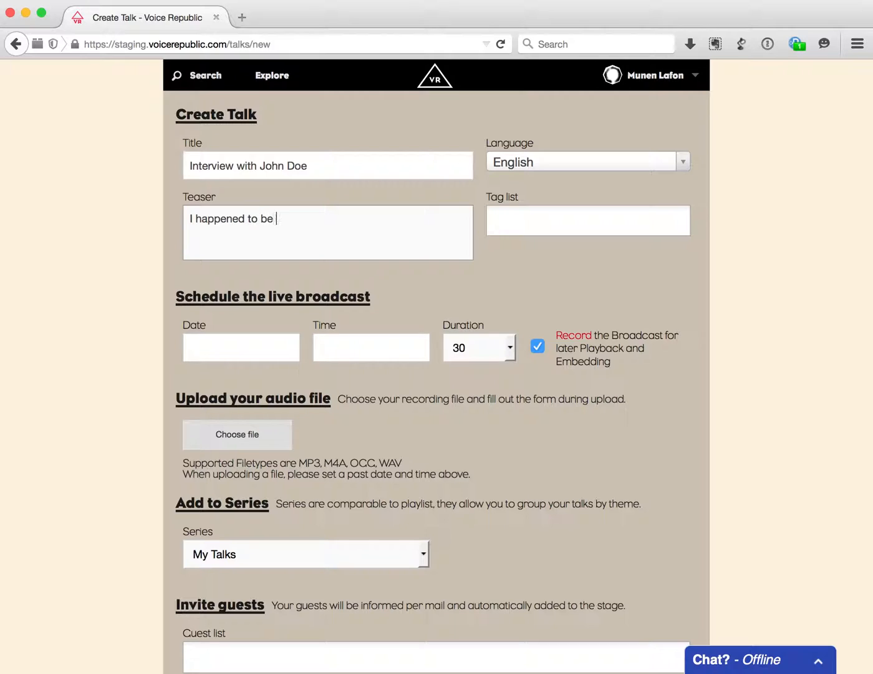
{"action": "type", "text": "in the vicinity."}
- Add the tags "interview" and "tech" to the talk
{"action": "left_click", "coordinate": [514, 221]}
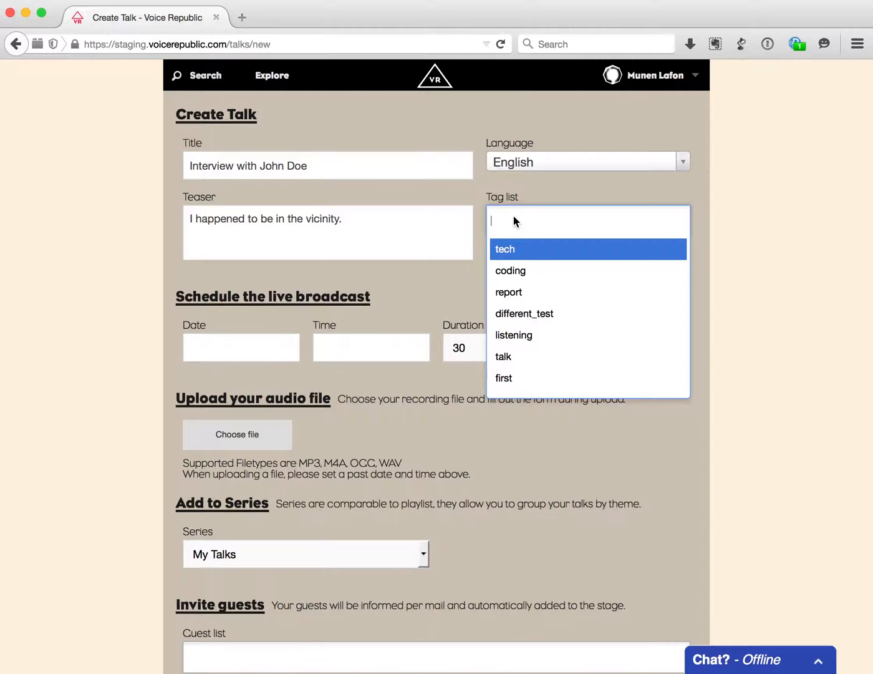
{"action": "type", "text": "inter"}
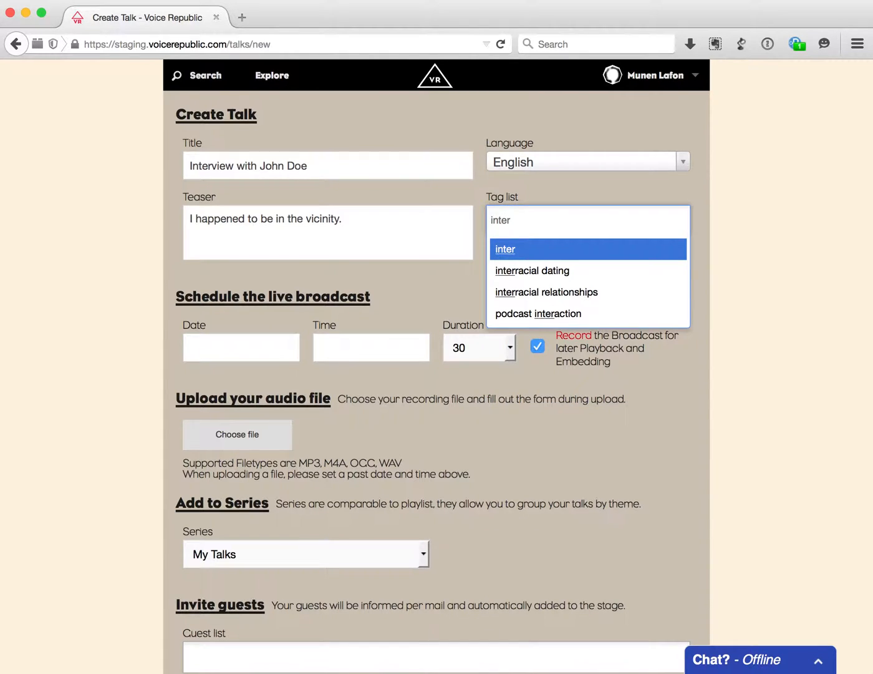
{"action": "type", "text": "view"}
{"action": "key", "text": "Return"}
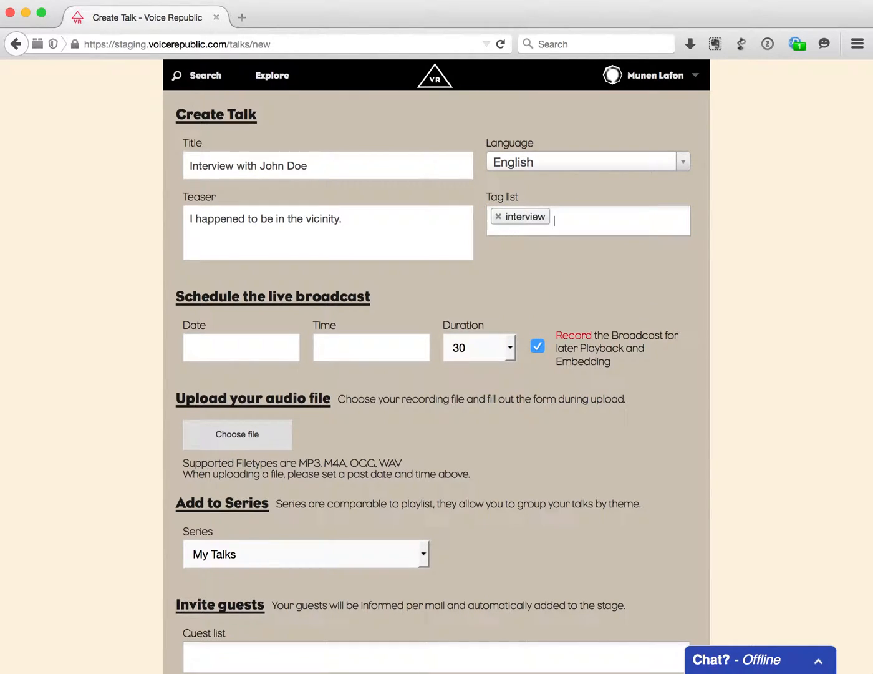
{"action": "type", "text": "tech"}
{"action": "key", "text": "Return"}
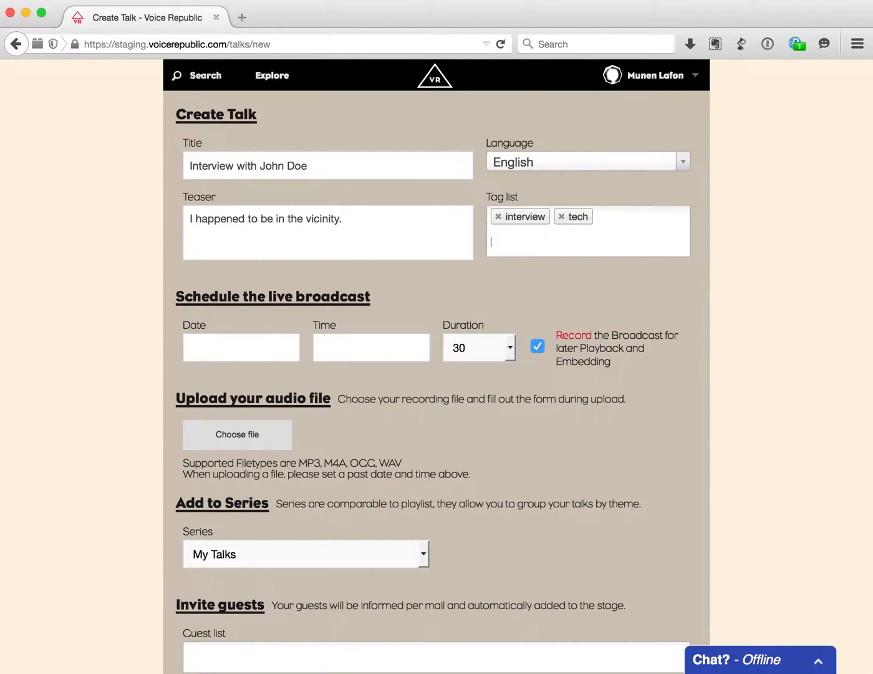
- Schedule the talk for 2015-01-03 at 08:30 with a duration of 45 minutes
{"action": "left_click", "coordinate": [240, 348]}
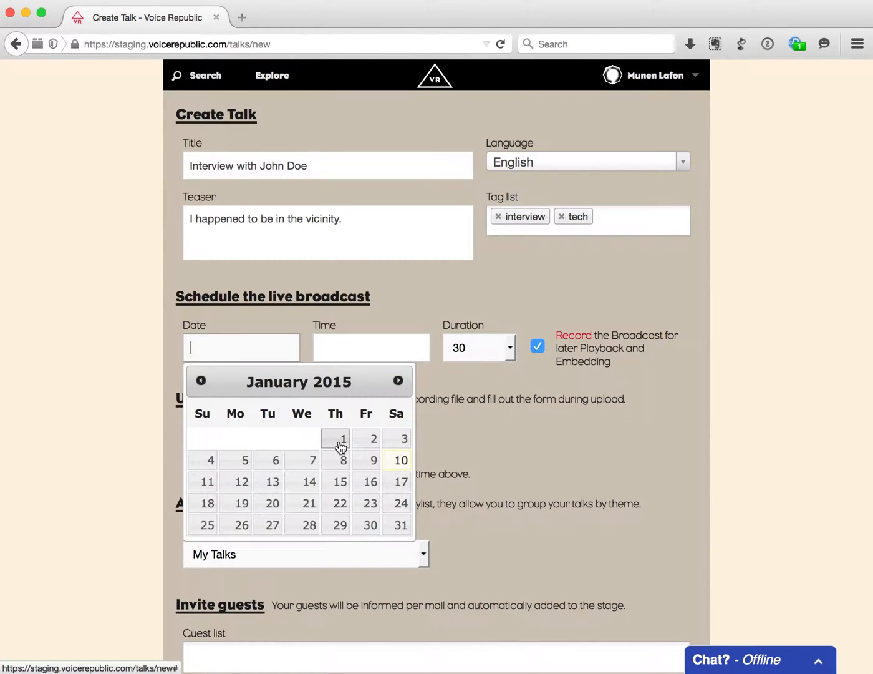
{"action": "left_click", "coordinate": [393, 440]}
{"action": "left_click", "coordinate": [367, 352]}
{"action": "left_click_drag", "start_coordinate": [408, 431], "coordinate": [455, 434]}
{"action": "left_click_drag", "start_coordinate": [408, 464], "coordinate": [472, 467]}
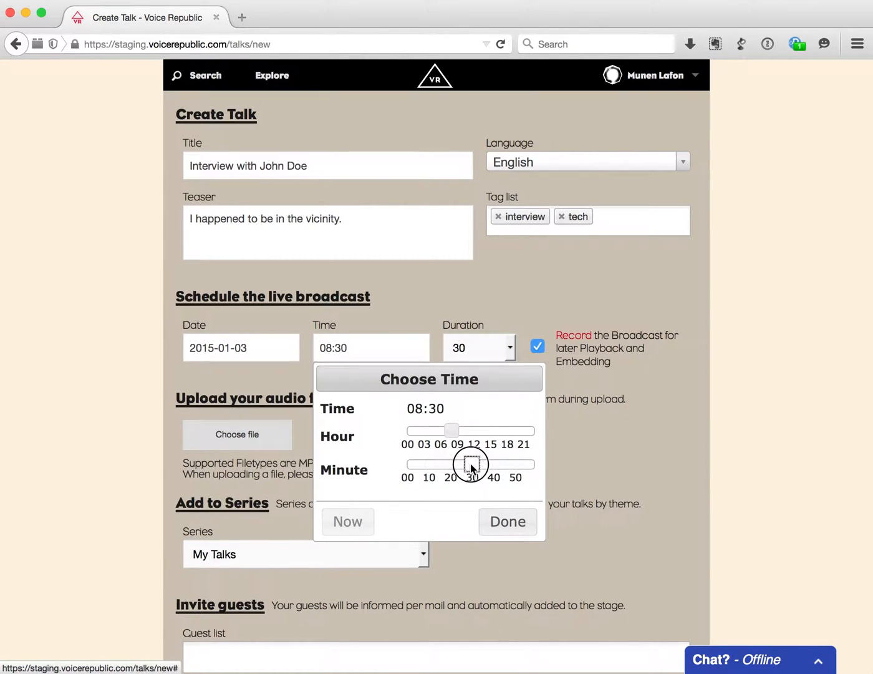
{"action": "left_click", "coordinate": [495, 348]}
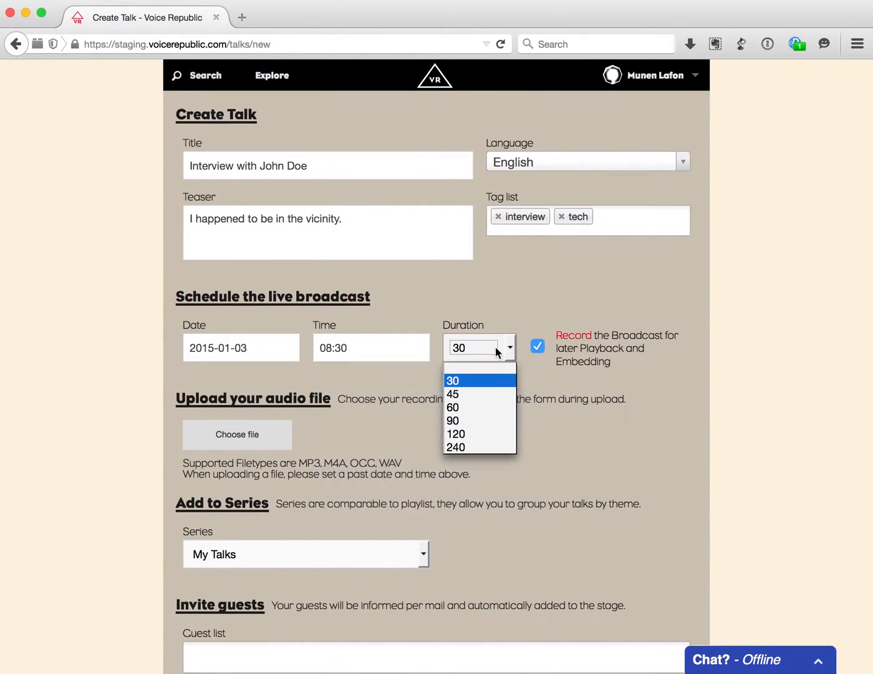
{"action": "left_click", "coordinate": [489, 394]}
- Upload the audio file 1723-untrimmed.wav from Downloads and assign the talk to the series Talks on Zen
{"action": "scroll", "coordinate": [643, 438], "scroll_direction": "down", "scroll_amount": 5}
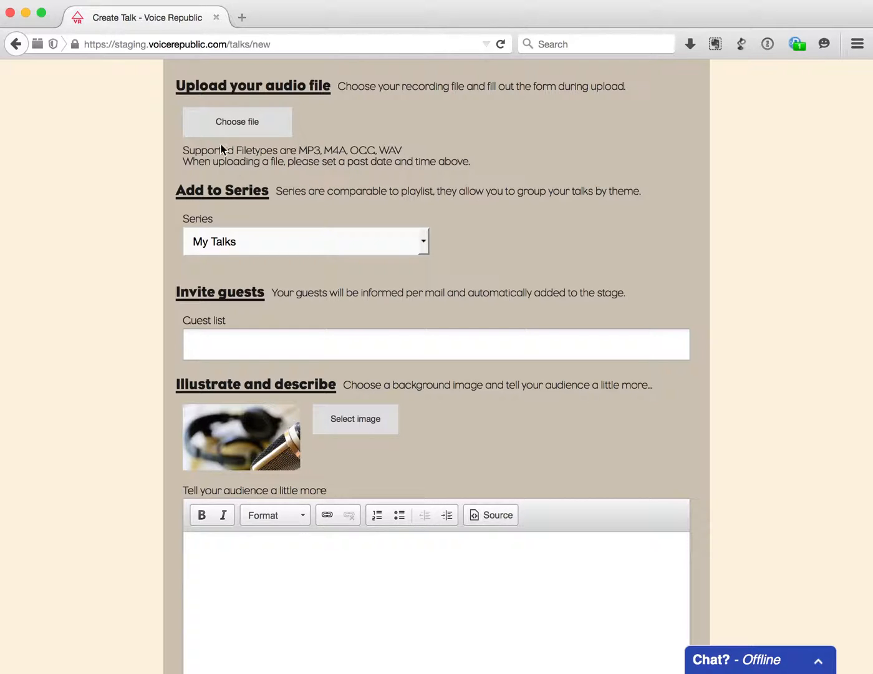
{"action": "left_click", "coordinate": [226, 127]}
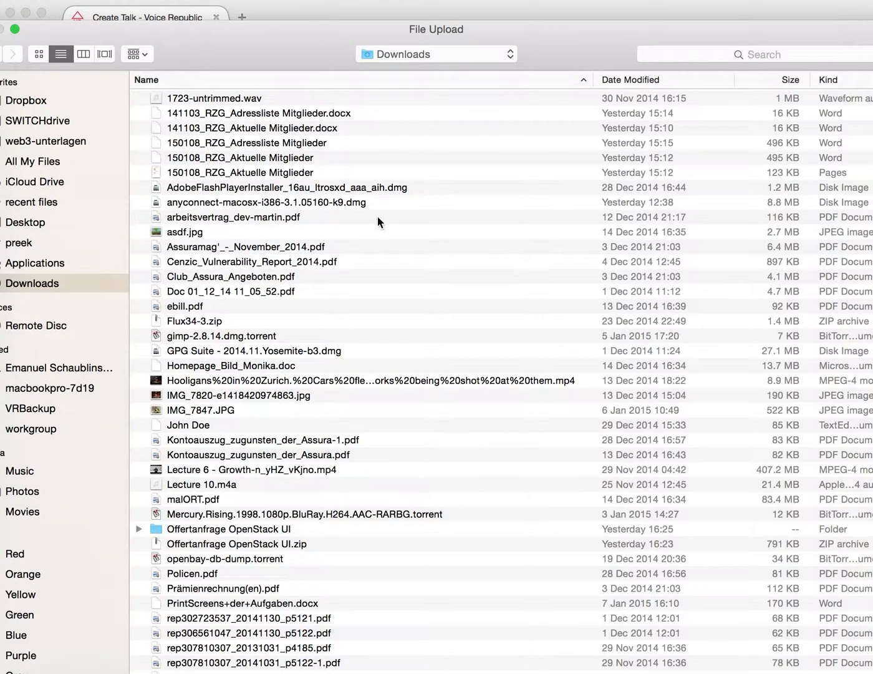
{"action": "double_click", "coordinate": [217, 100]}
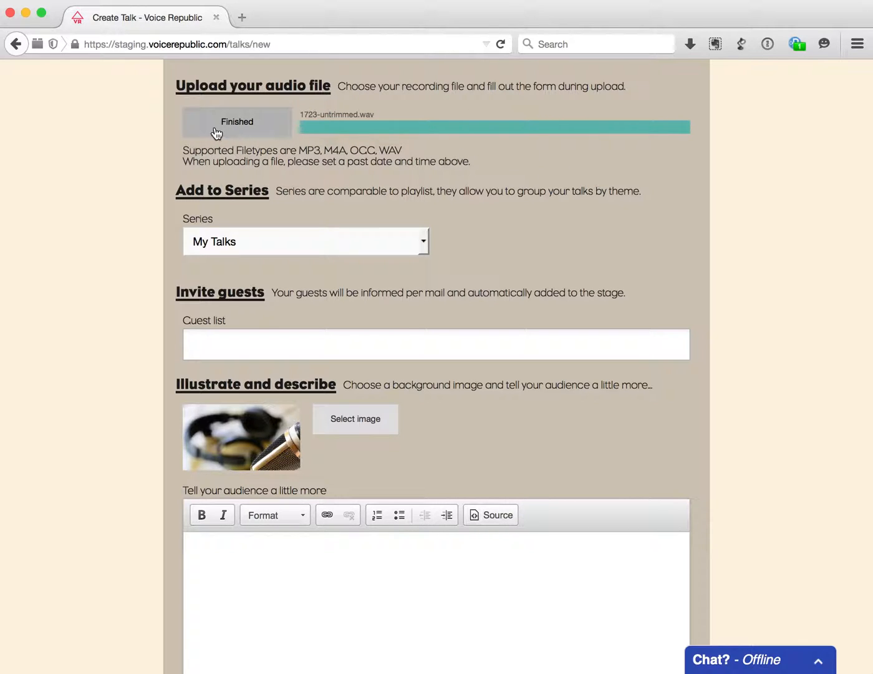
{"action": "left_click", "coordinate": [328, 244]}
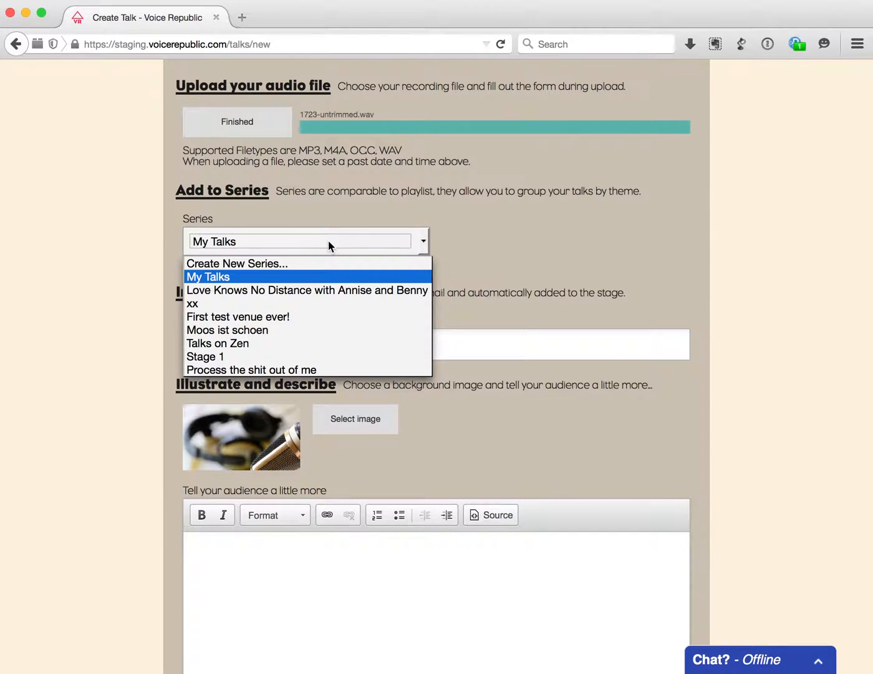
{"action": "left_click", "coordinate": [245, 341]}
- Write the talk's description as "This is was a good interview with" the guest's name "where he told me lots of good things."
{"action": "scroll", "coordinate": [93, 604], "scroll_direction": "down", "scroll_amount": 3}
{"action": "scroll", "coordinate": [272, 471], "scroll_direction": "down", "scroll_amount": 3}
{"action": "scroll", "coordinate": [334, 396], "scroll_direction": "up", "scroll_amount": 2}
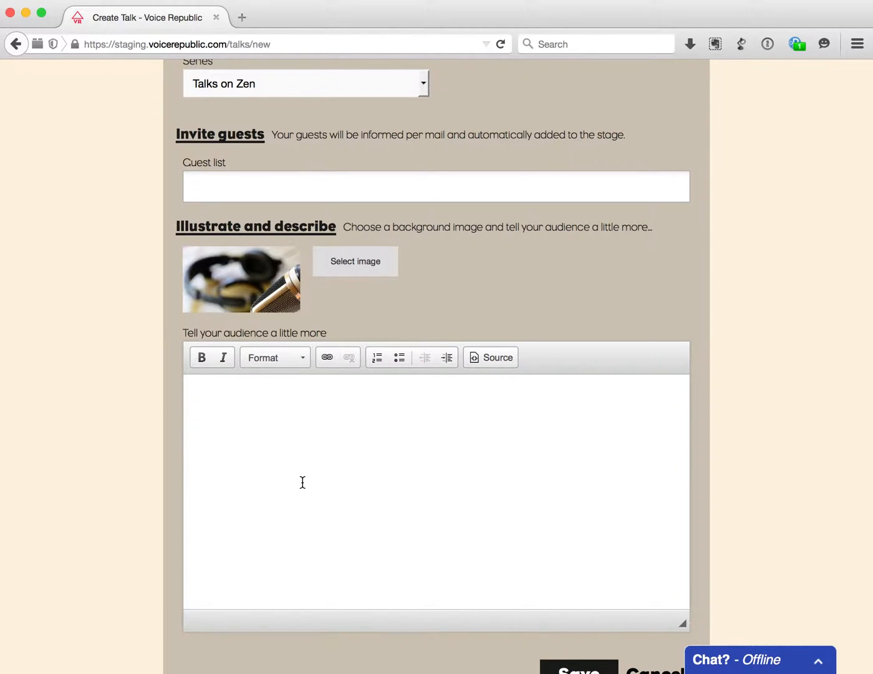
{"action": "scroll", "coordinate": [302, 482], "scroll_direction": "down", "scroll_amount": 3}
{"action": "left_click", "coordinate": [303, 372]}
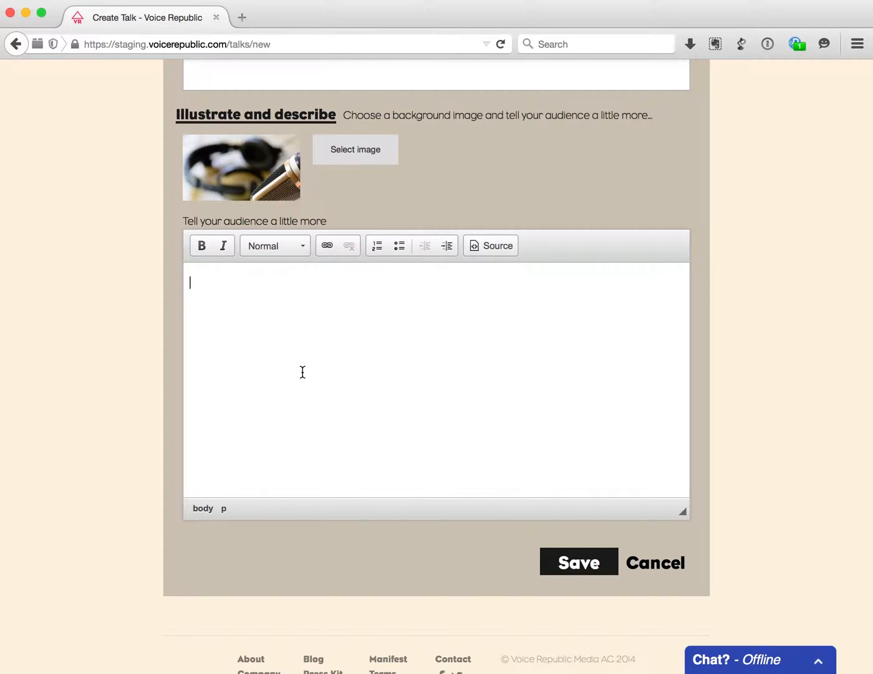
{"action": "type", "text": "S"}
{"action": "key", "text": "BackSpace"}
{"action": "type", "text": "This is was a good interview w"}
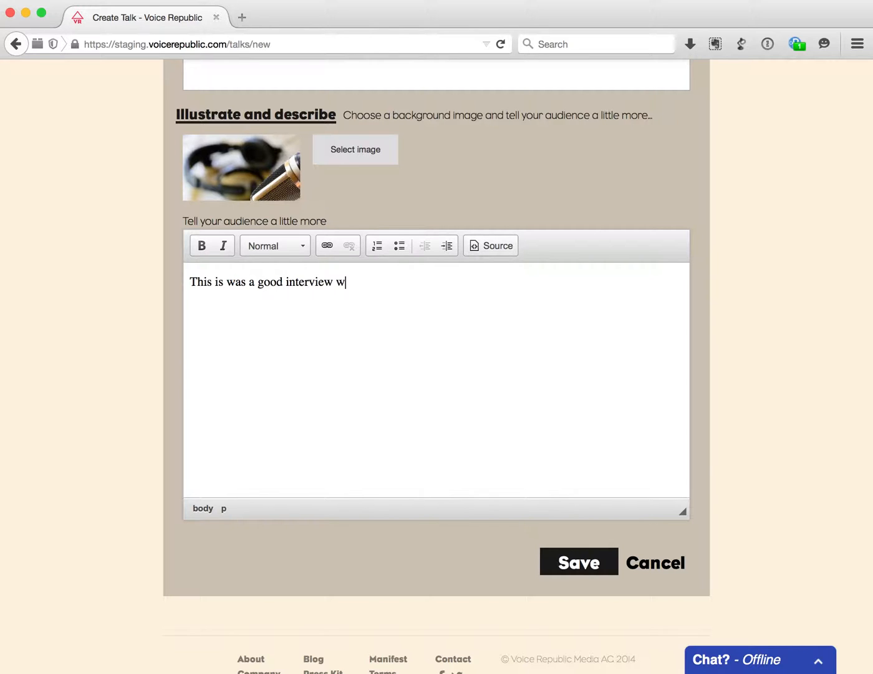
{"action": "type", "text": "ith John Dow where"}
{"action": "key", "text": "BackSpace"}
{"action": "key", "text": "BackSpace"}
{"action": "key", "text": "BackSpace"}
{"action": "key", "text": "BackSpace"}
{"action": "key", "text": "BackSpace"}
{"action": "key", "text": "BackSpace"}
{"action": "key", "text": "BackSpace"}
{"action": "type", "text": "e where he told"}
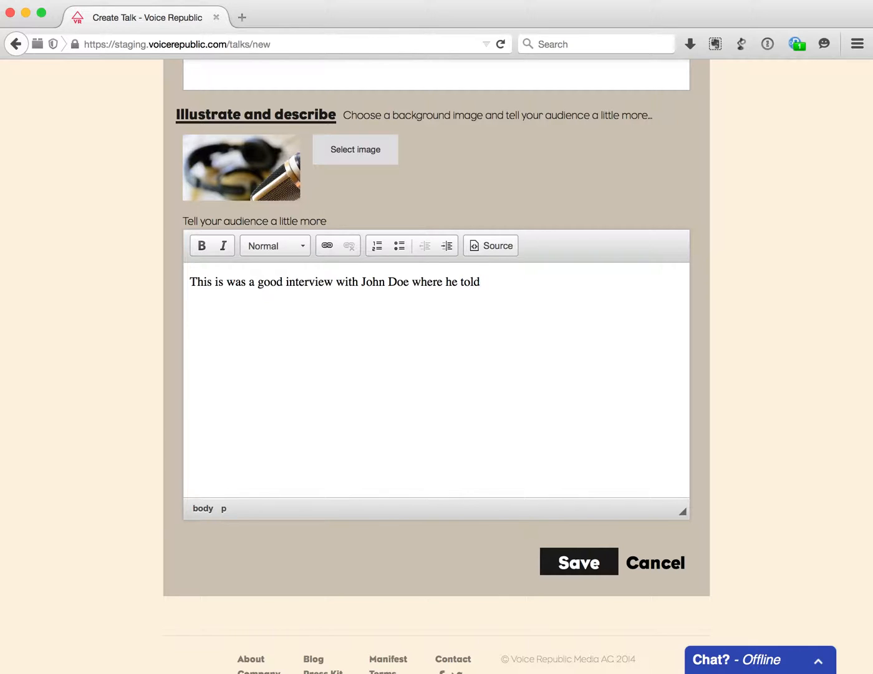
{"action": "type", "text": " me lots of good things."}
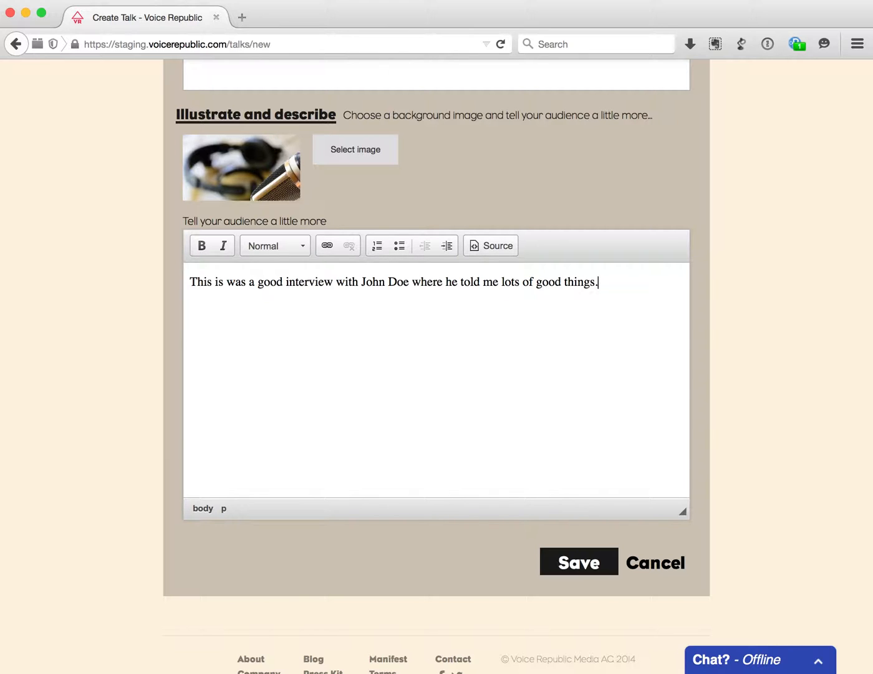
- Copy the whole description text and delete it so the description is empty
{"action": "scroll", "coordinate": [388, 430], "scroll_direction": "up", "scroll_amount": 3}
{"action": "scroll", "coordinate": [387, 430], "scroll_direction": "up", "scroll_amount": 10}
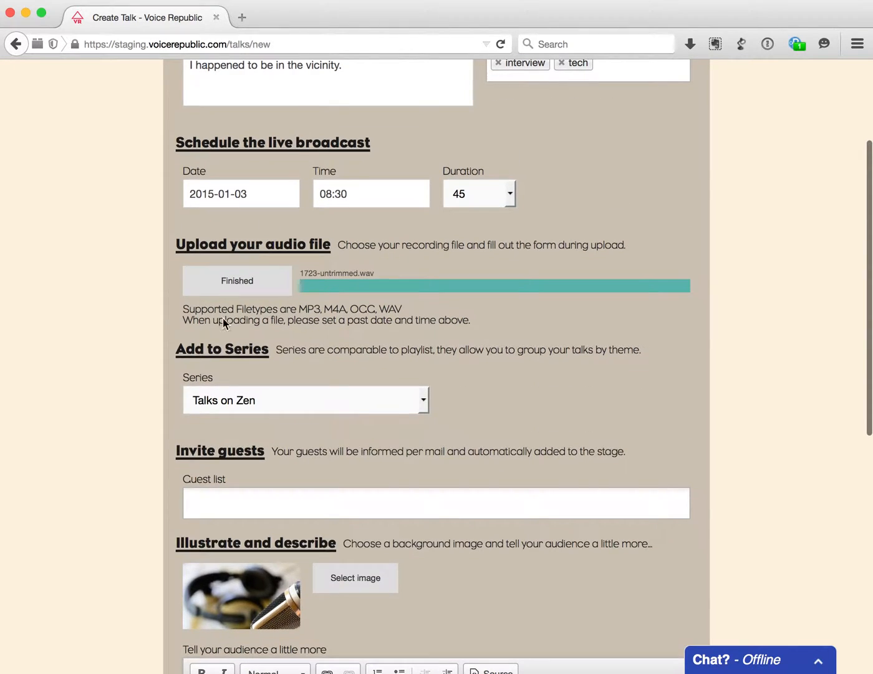
{"action": "scroll", "coordinate": [167, 427], "scroll_direction": "down", "scroll_amount": 7}
{"action": "scroll", "coordinate": [168, 428], "scroll_direction": "down", "scroll_amount": 3}
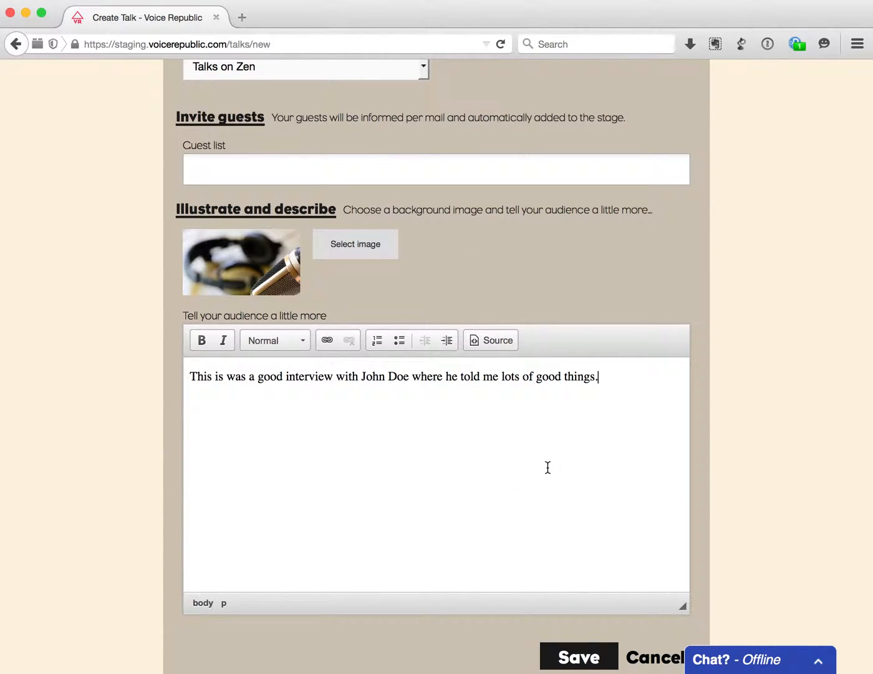
{"action": "key", "text": "super+a"}
{"action": "key", "text": "super+c"}
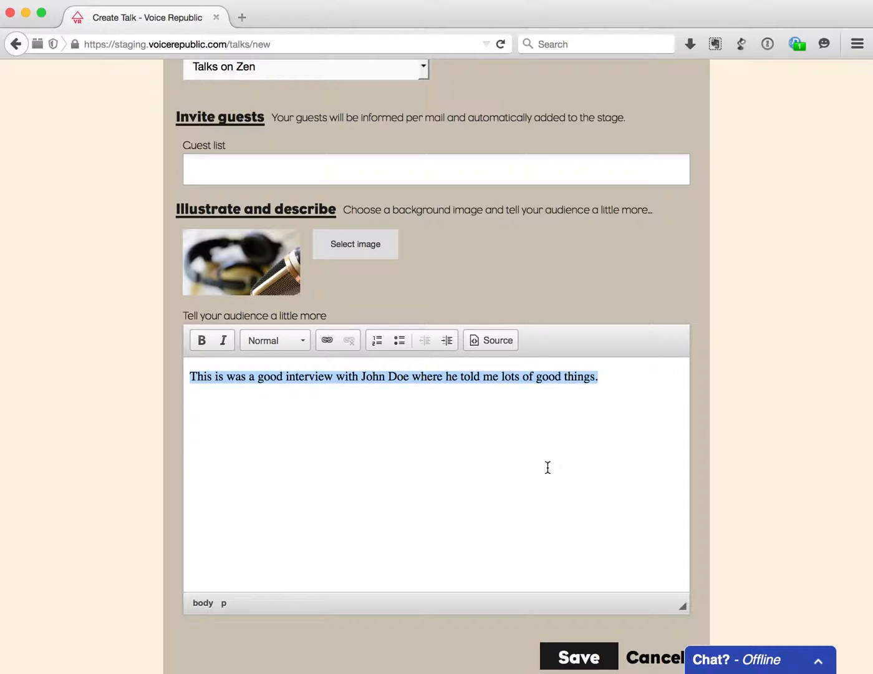
{"action": "key", "text": "BackSpace"}
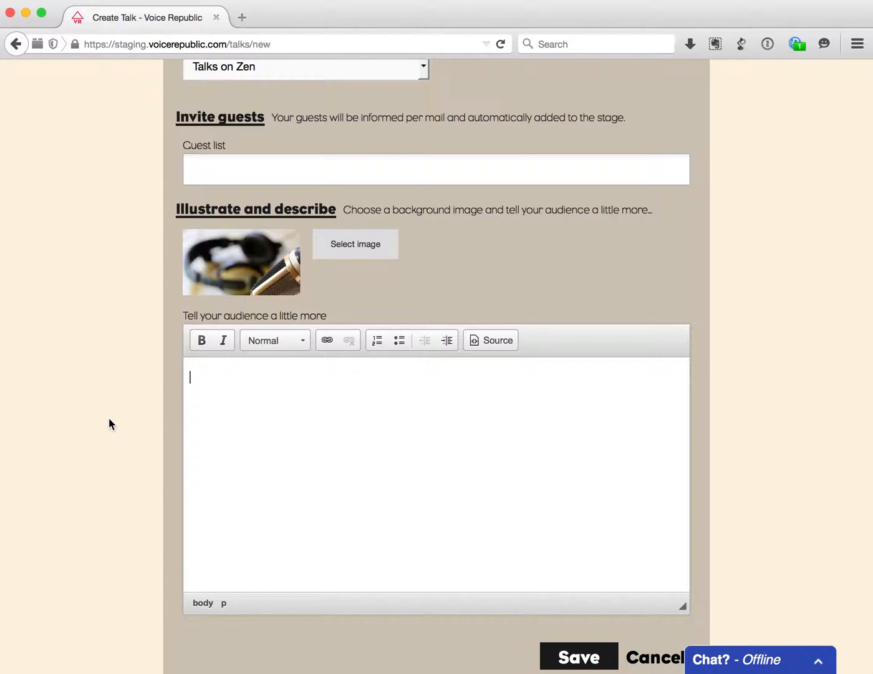
- Try to save the talk with an empty description
{"action": "scroll", "coordinate": [108, 417], "scroll_direction": "up", "scroll_amount": 8}
{"action": "scroll", "coordinate": [108, 417], "scroll_direction": "down", "scroll_amount": 7}
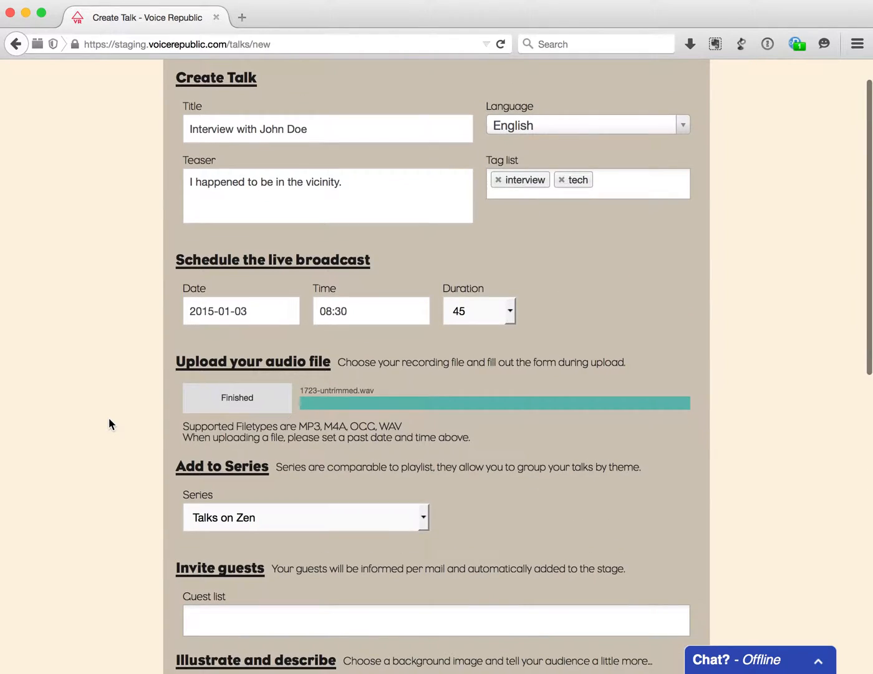
{"action": "scroll", "coordinate": [108, 418], "scroll_direction": "down", "scroll_amount": 2}
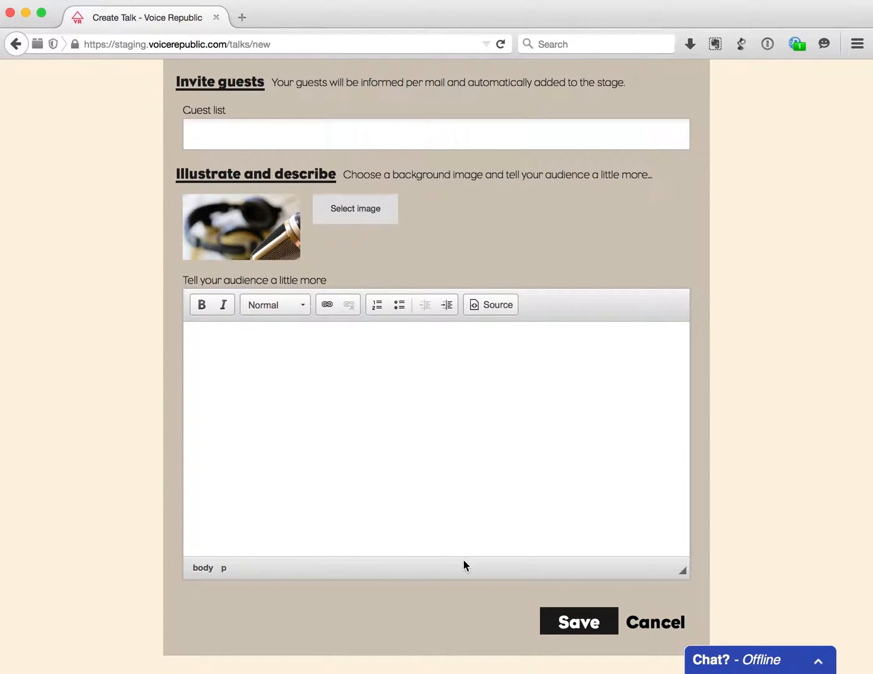
{"action": "left_click", "coordinate": [577, 630]}
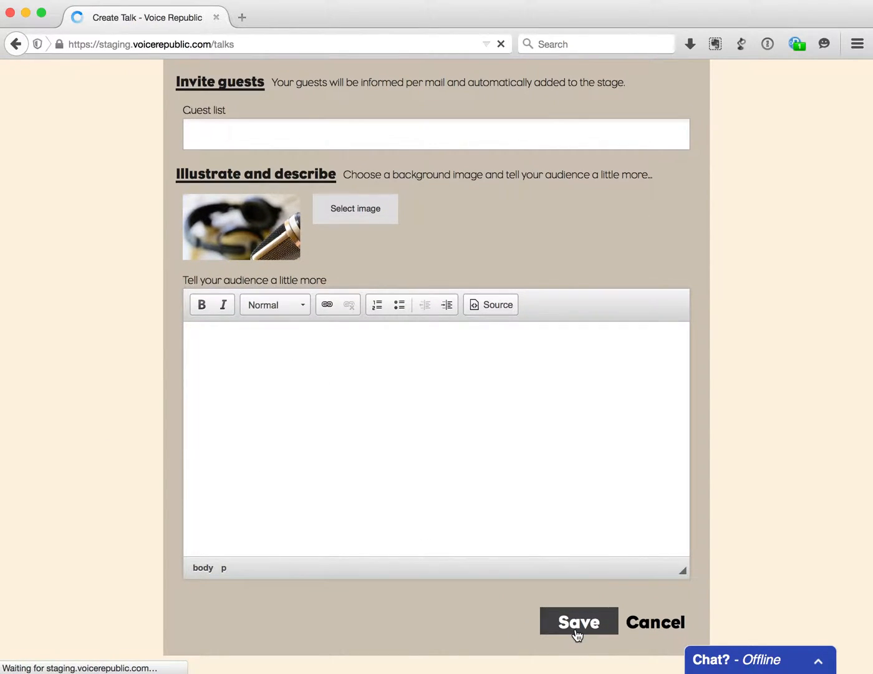
- Check the returned form's description field, entered details and audio upload section
{"action": "scroll", "coordinate": [558, 565], "scroll_direction": "down", "scroll_amount": 8}
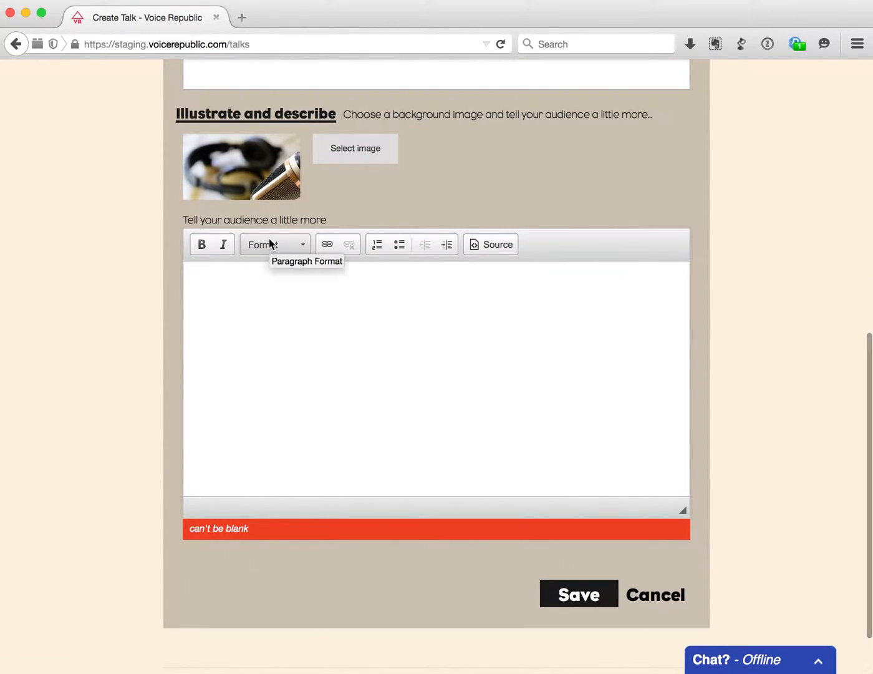
{"action": "scroll", "coordinate": [473, 203], "scroll_direction": "up", "scroll_amount": 8}
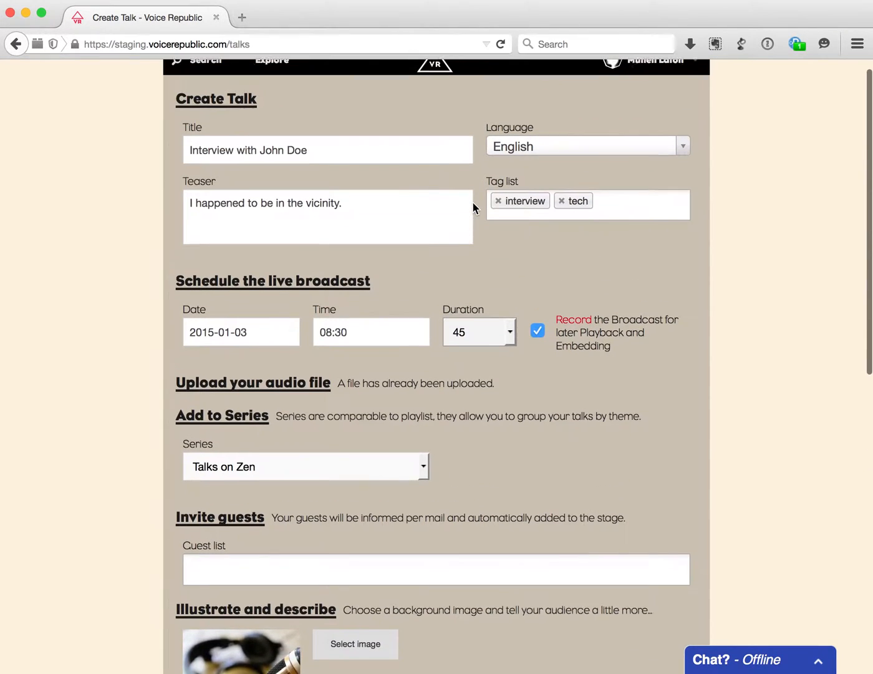
{"action": "scroll", "coordinate": [404, 378], "scroll_direction": "down", "scroll_amount": 3}
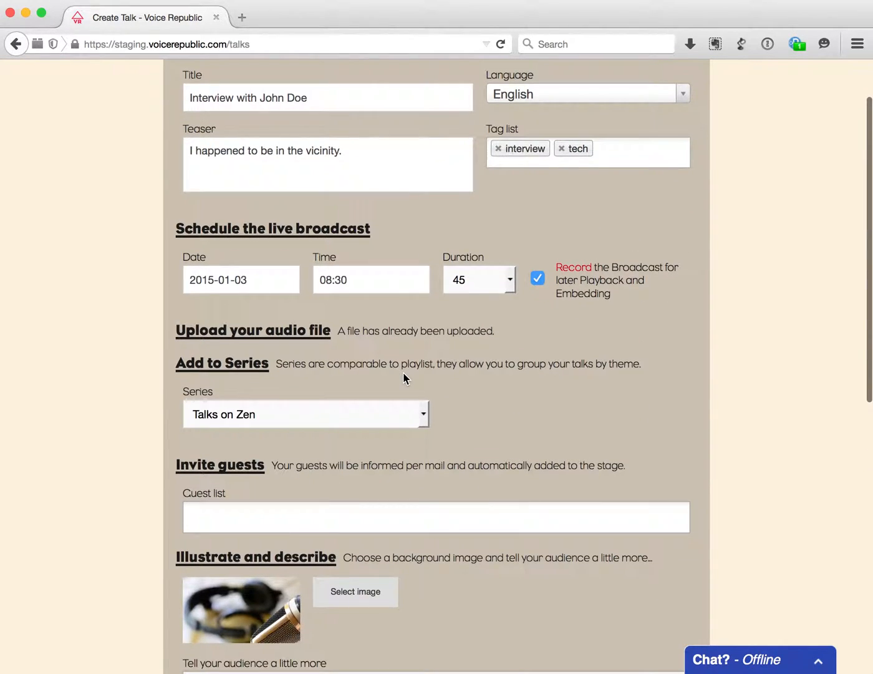
{"action": "left_click_drag", "start_coordinate": [172, 331], "coordinate": [260, 330]}
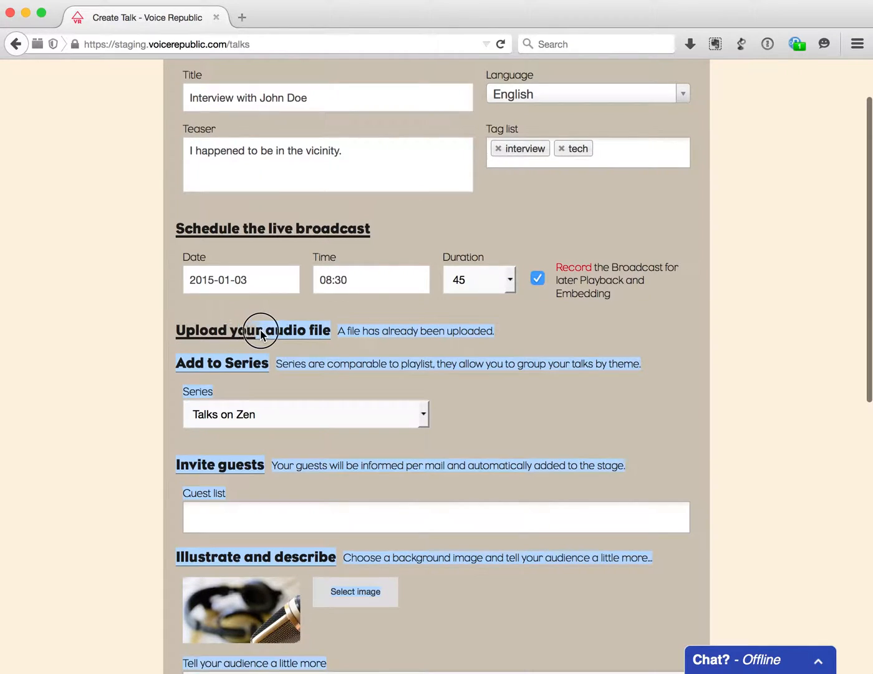
{"action": "left_click", "coordinate": [364, 327]}
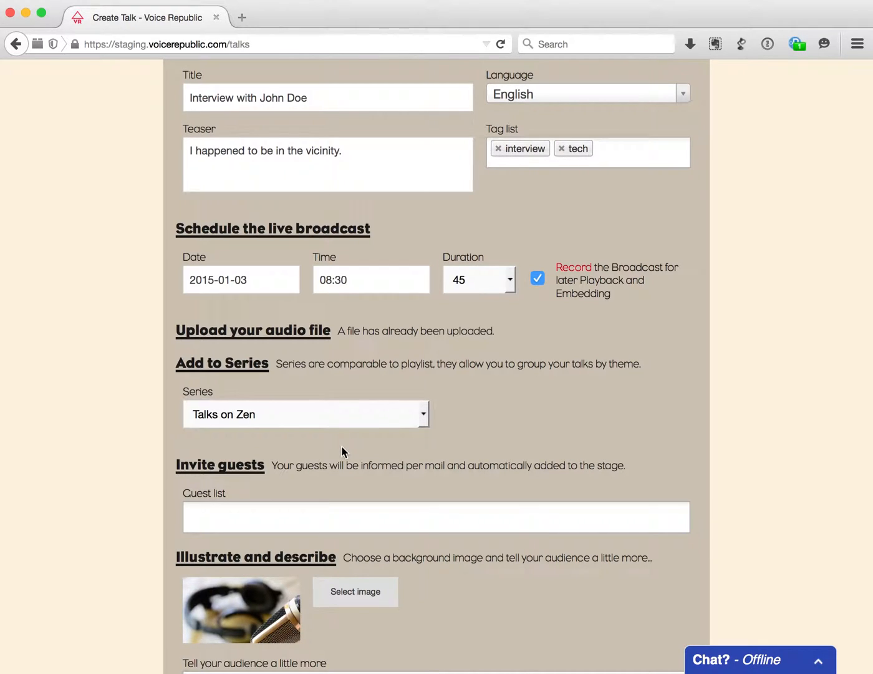
- Paste the copied interview text back into the talk's description
{"action": "scroll", "coordinate": [342, 448], "scroll_direction": "down", "scroll_amount": 1}
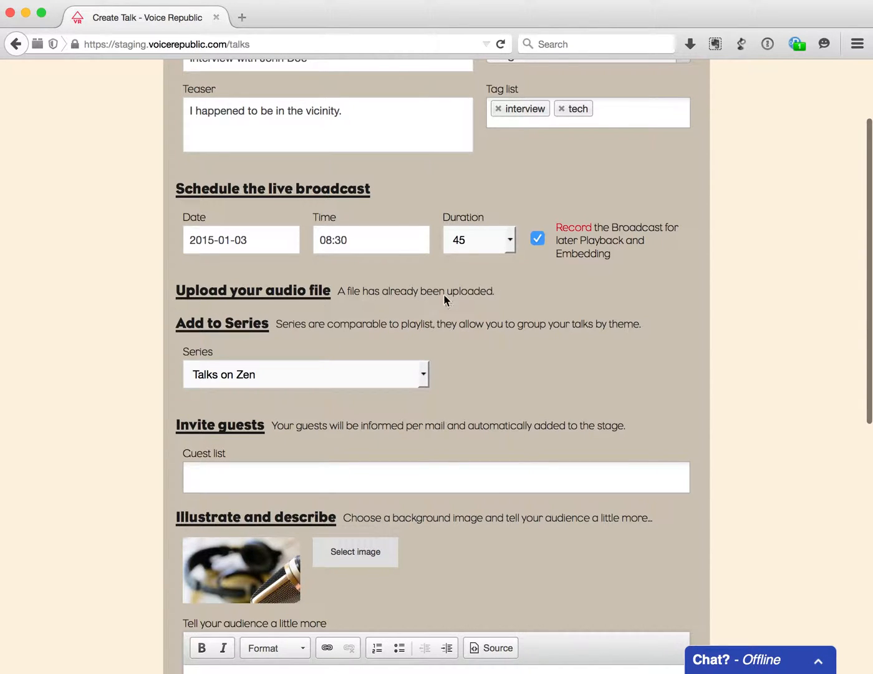
{"action": "scroll", "coordinate": [488, 306], "scroll_direction": "down", "scroll_amount": 3}
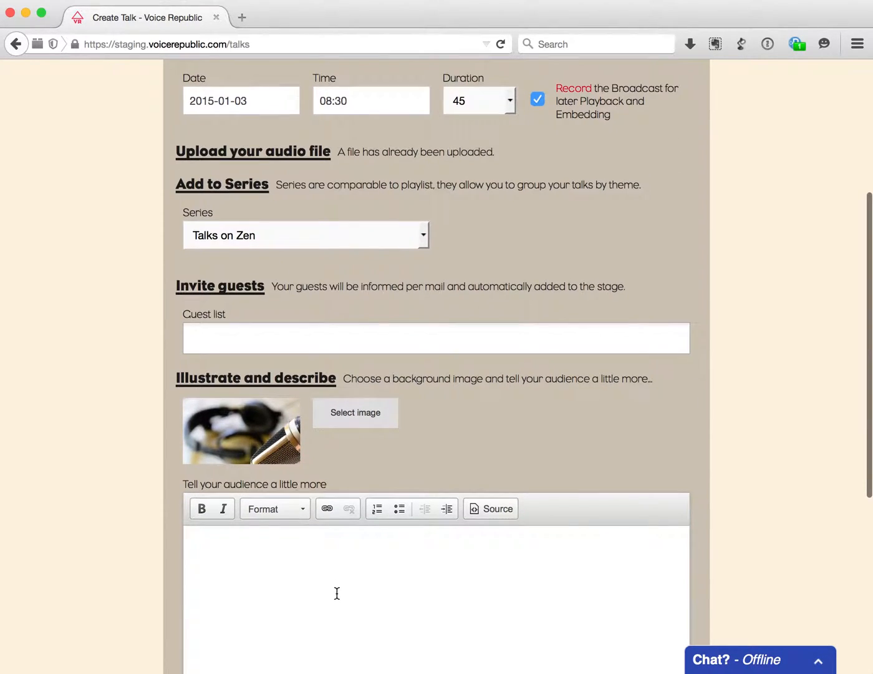
{"action": "left_click", "coordinate": [336, 596]}
{"action": "key", "text": "super+v"}
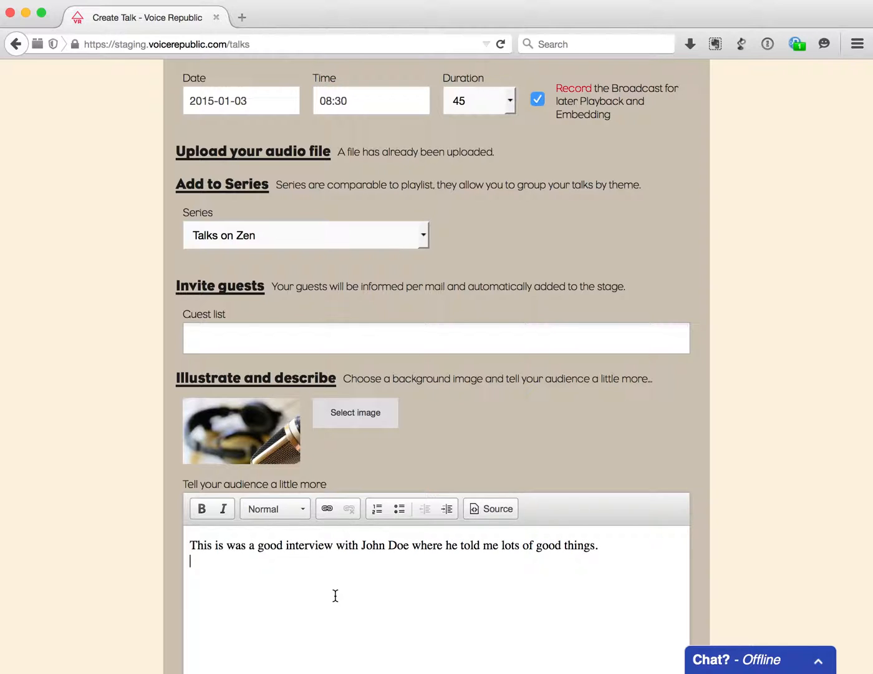
{"action": "scroll", "coordinate": [82, 574], "scroll_direction": "down", "scroll_amount": 4}
{"action": "scroll", "coordinate": [81, 572], "scroll_direction": "down", "scroll_amount": 1}
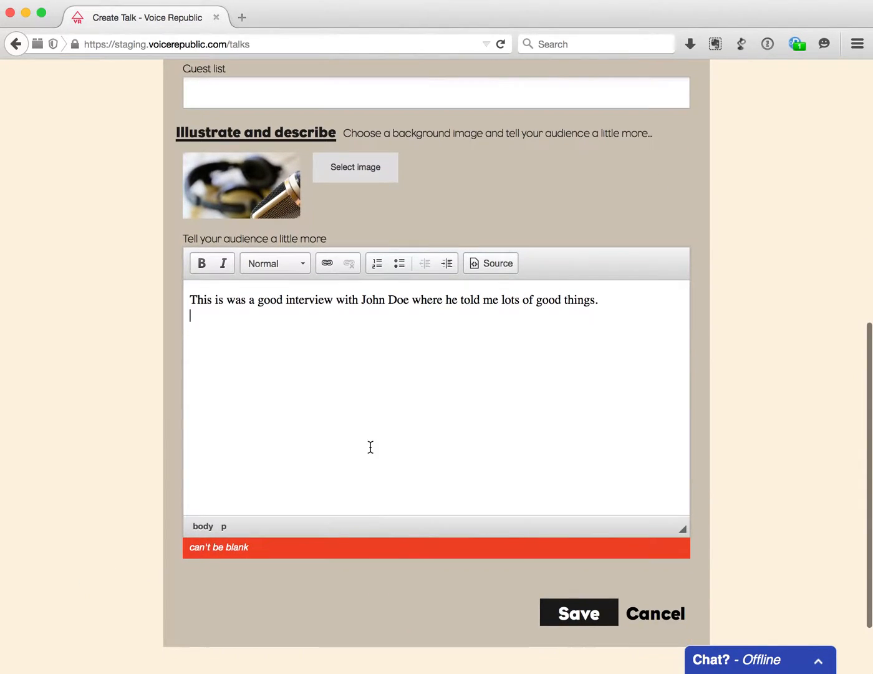
- Save the talk with its restored description and briefly play the uploaded recording on the reloaded talk page
{"action": "left_click", "coordinate": [579, 613]}
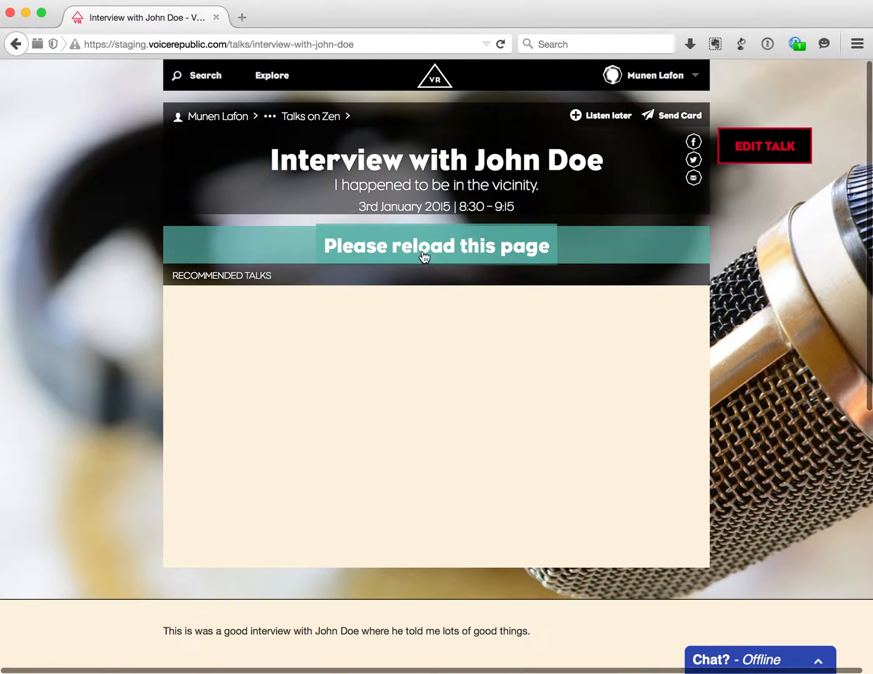
{"action": "left_click", "coordinate": [426, 258]}
{"action": "left_click", "coordinate": [215, 178]}
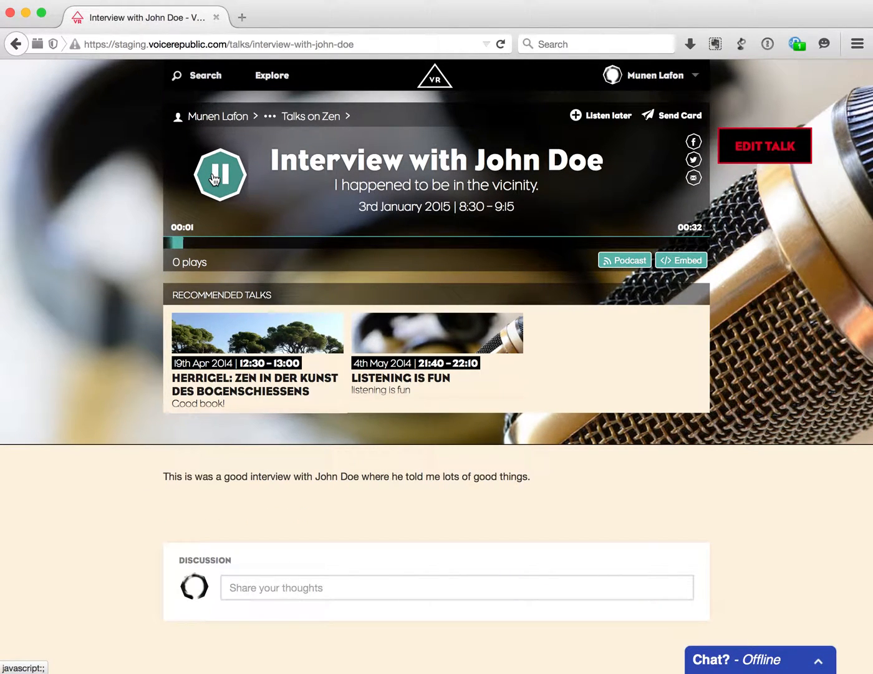
{"action": "left_click", "coordinate": [215, 178]}
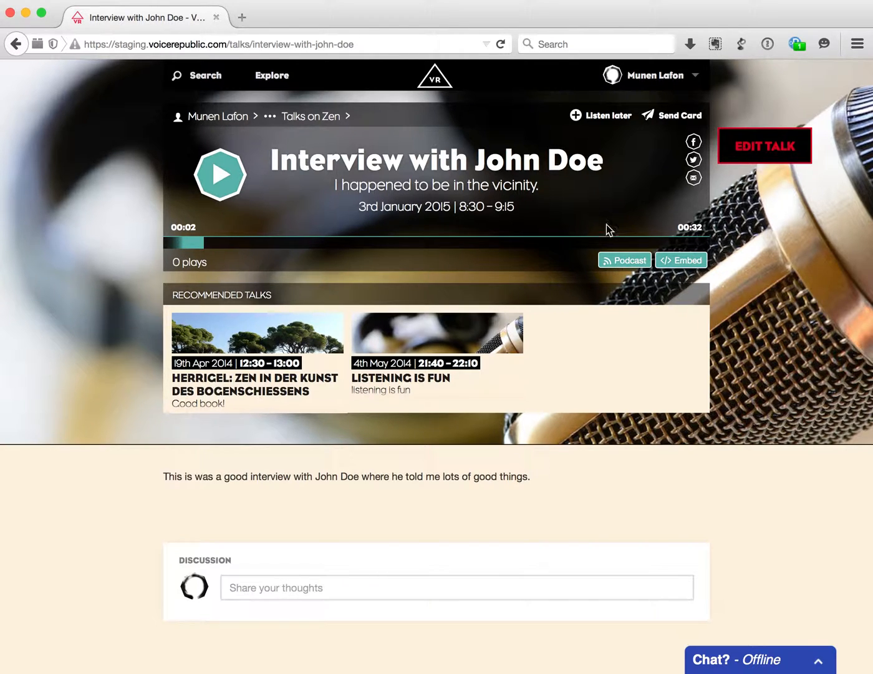
- Go to the account's profile and start creating a new live talk from there
{"action": "mouse_move", "coordinate": [641, 81]}
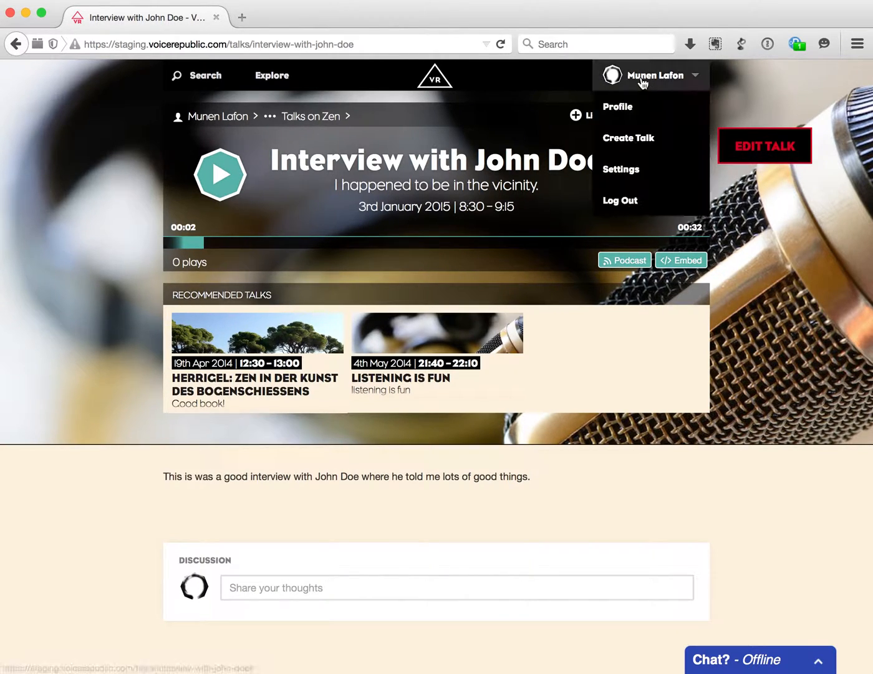
{"action": "left_click", "coordinate": [634, 113]}
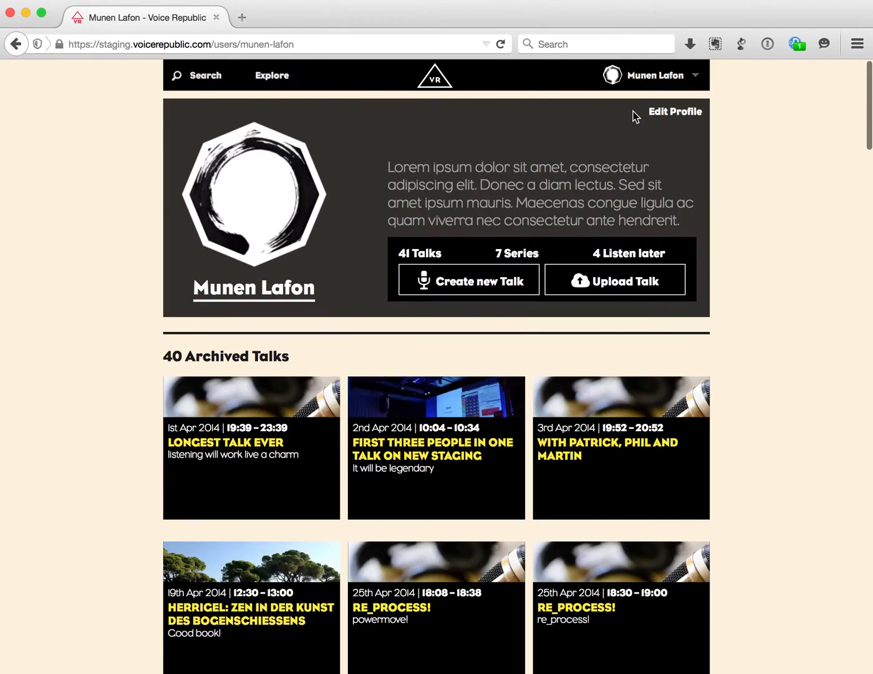
{"action": "mouse_move", "coordinate": [654, 84]}
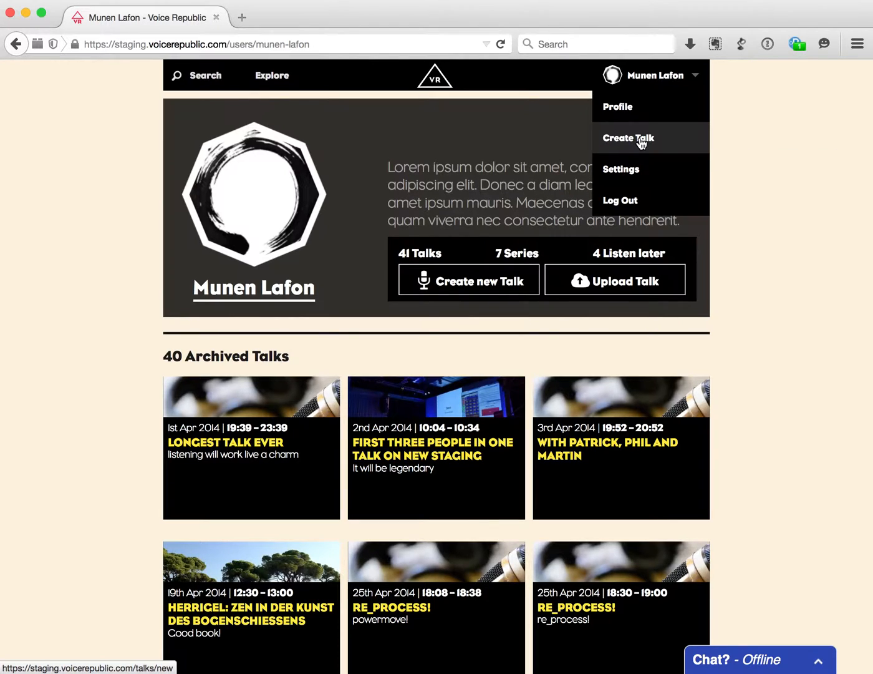
{"action": "left_click", "coordinate": [480, 290]}
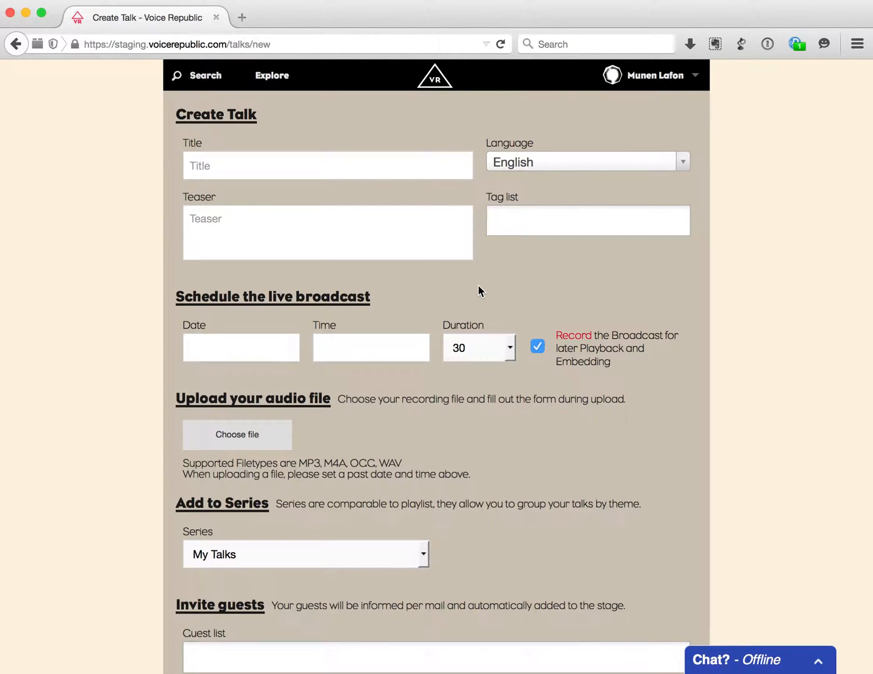
{"action": "scroll", "coordinate": [133, 411], "scroll_direction": "down", "scroll_amount": 2}
{"action": "scroll", "coordinate": [133, 412], "scroll_direction": "up", "scroll_amount": 2}
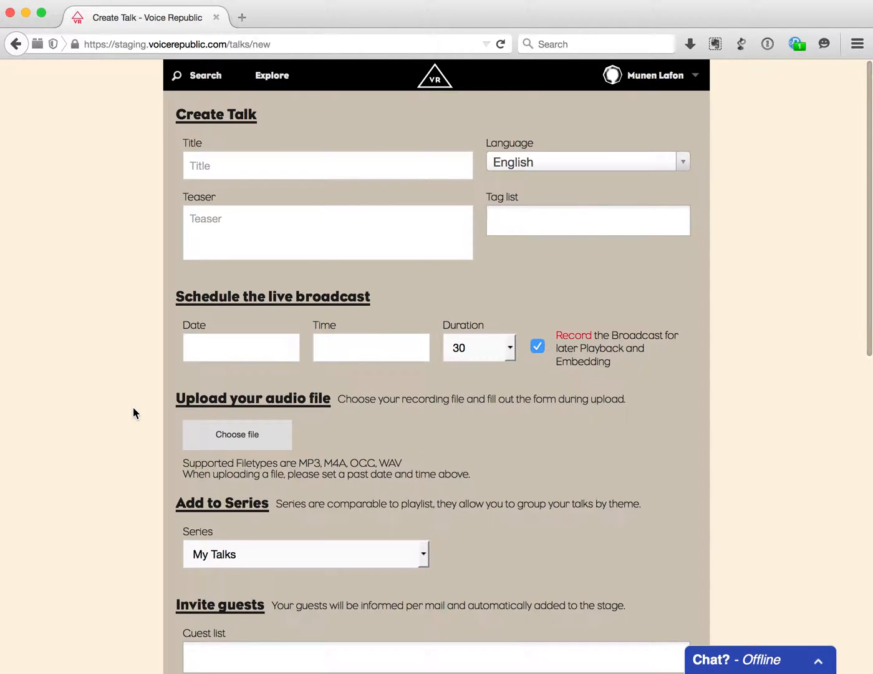
- Title the talk "Second interview with" plus the interviewee's full name, and enter the teaser "Because it was so nice the first time."
{"action": "left_click", "coordinate": [253, 163]}
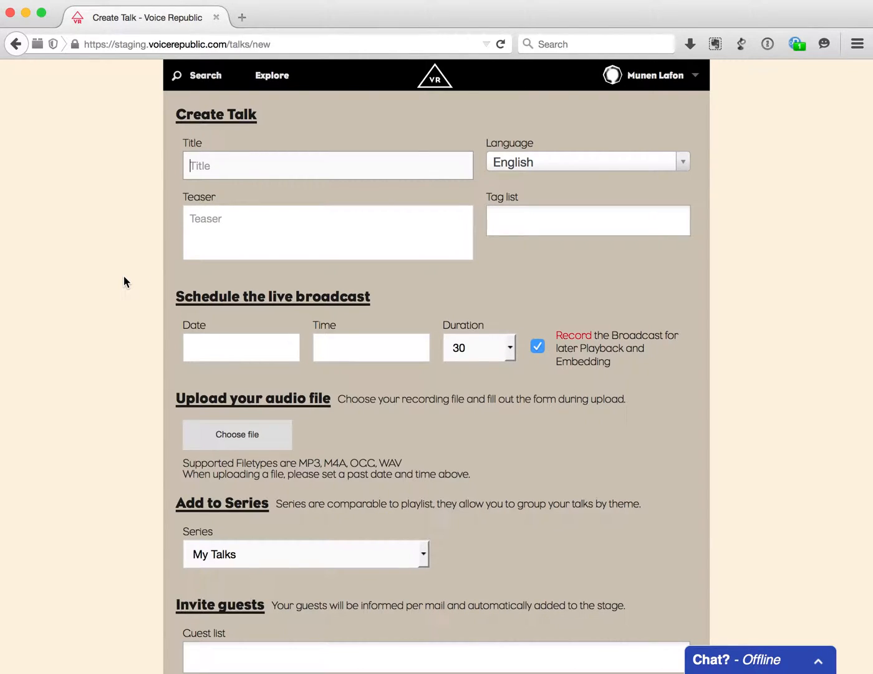
{"action": "type", "text": "Another"}
{"action": "key", "text": "super+a"}
{"action": "type", "text": "Second interview with John Doe"}
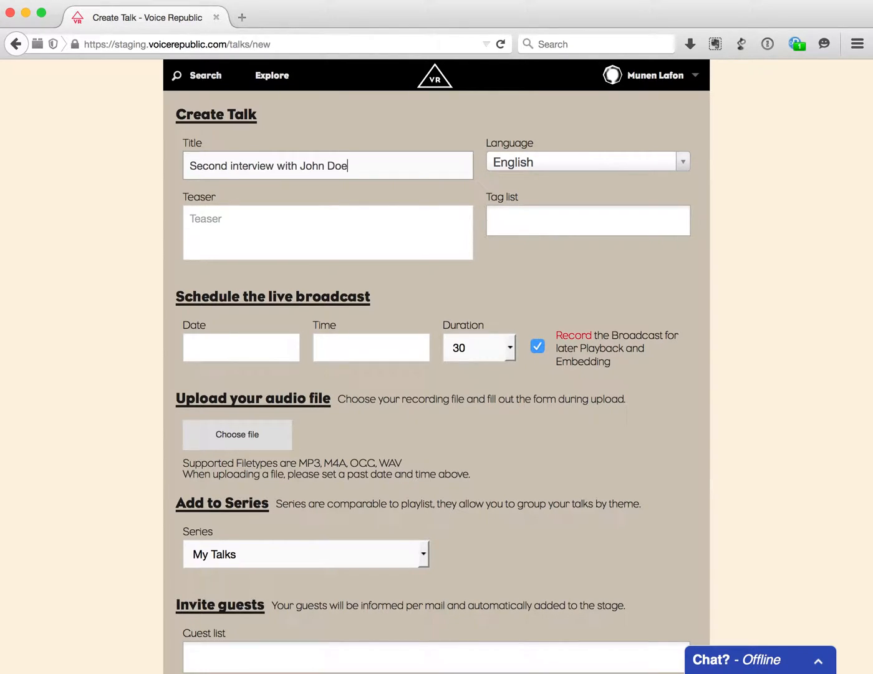
{"action": "key", "text": "Tab"}
{"action": "type", "text": "Because it was so "}
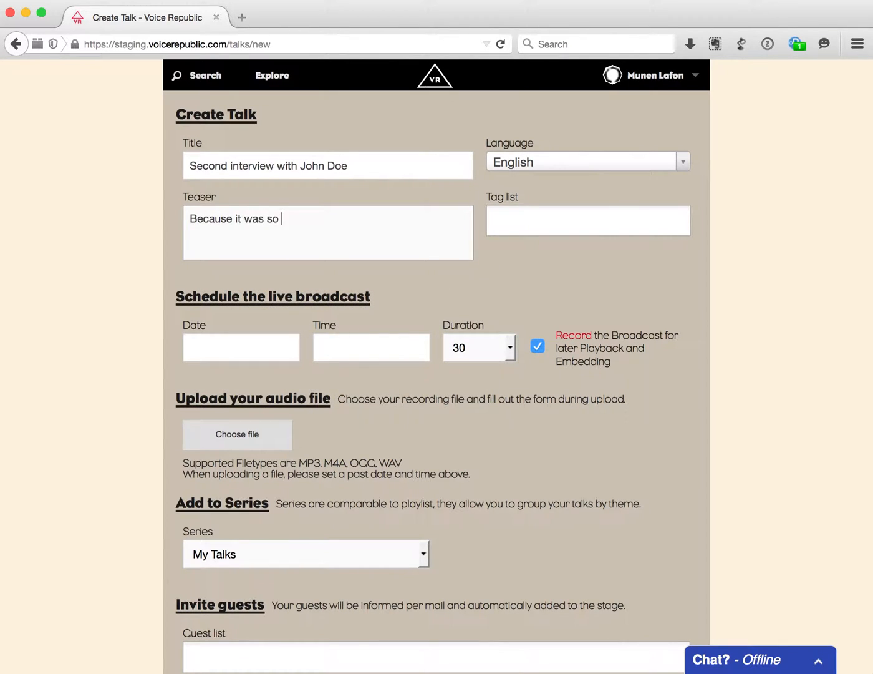
{"action": "type", "text": "nice the first time."}
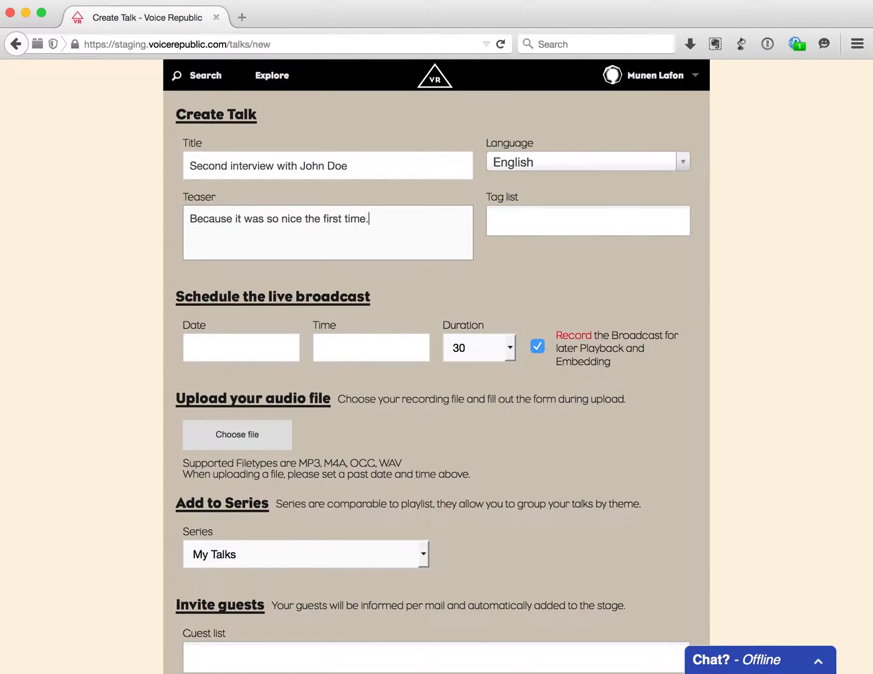
- Add the tags "interview" and "tech" to the talk
{"action": "left_click", "coordinate": [503, 218]}
{"action": "type", "text": "inter"}
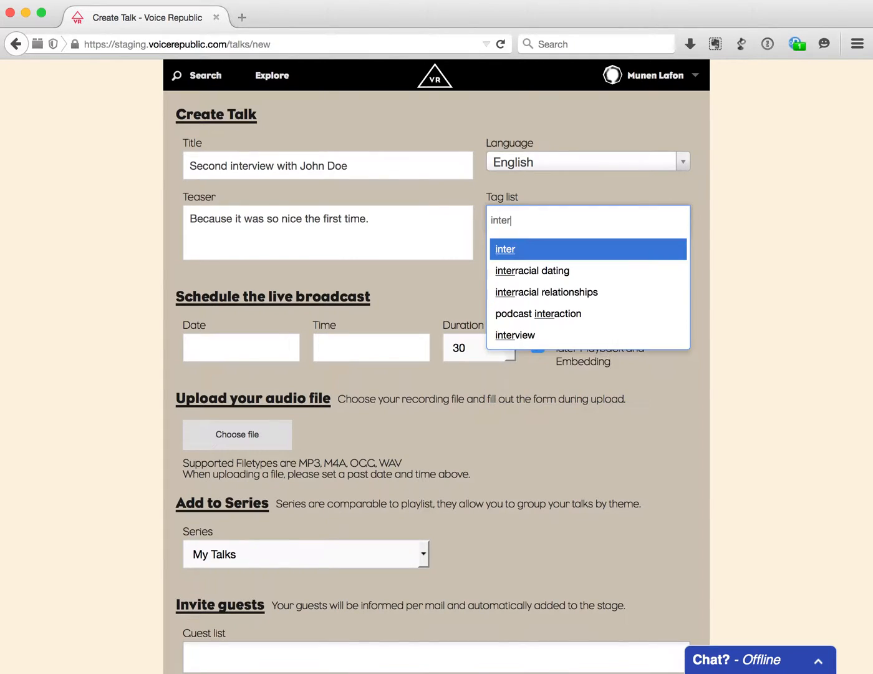
{"action": "type", "text": "view"}
{"action": "key", "text": "Return"}
{"action": "type", "text": "tech"}
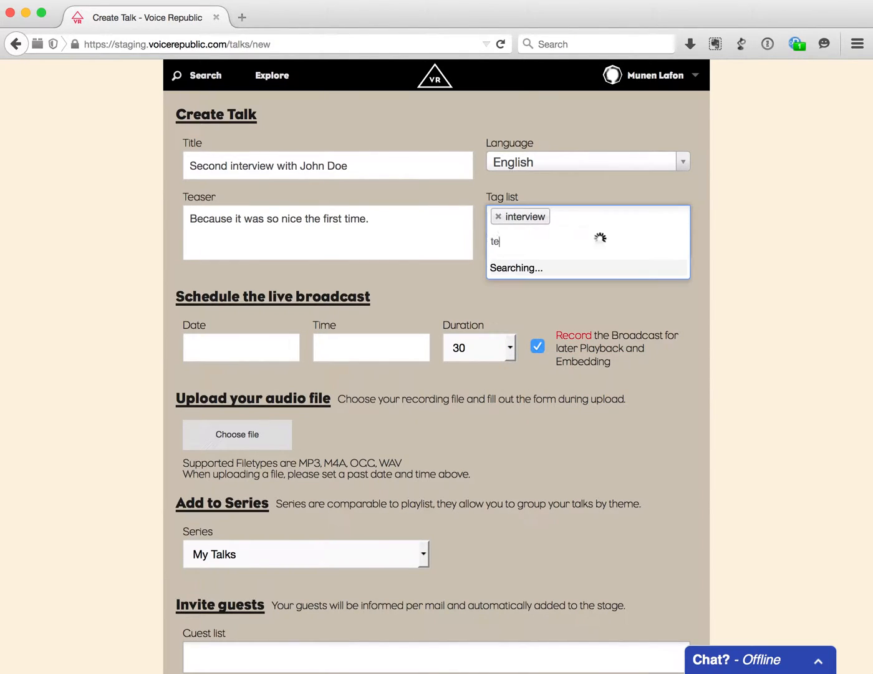
{"action": "key", "text": "Return"}
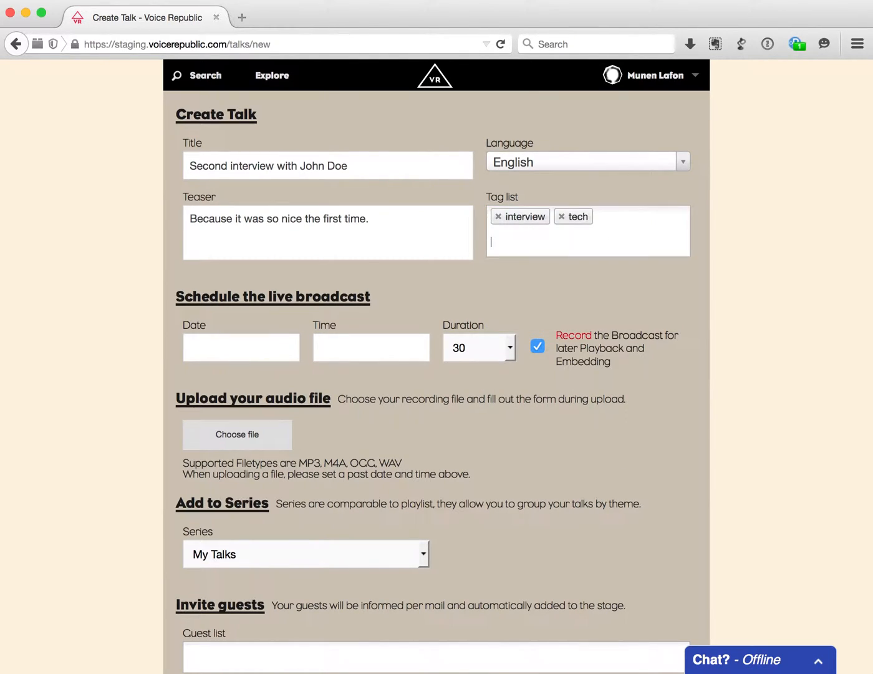
- Schedule the live broadcast for 2015-01-15 at 14:00 with a duration of 60
{"action": "left_click", "coordinate": [249, 339]}
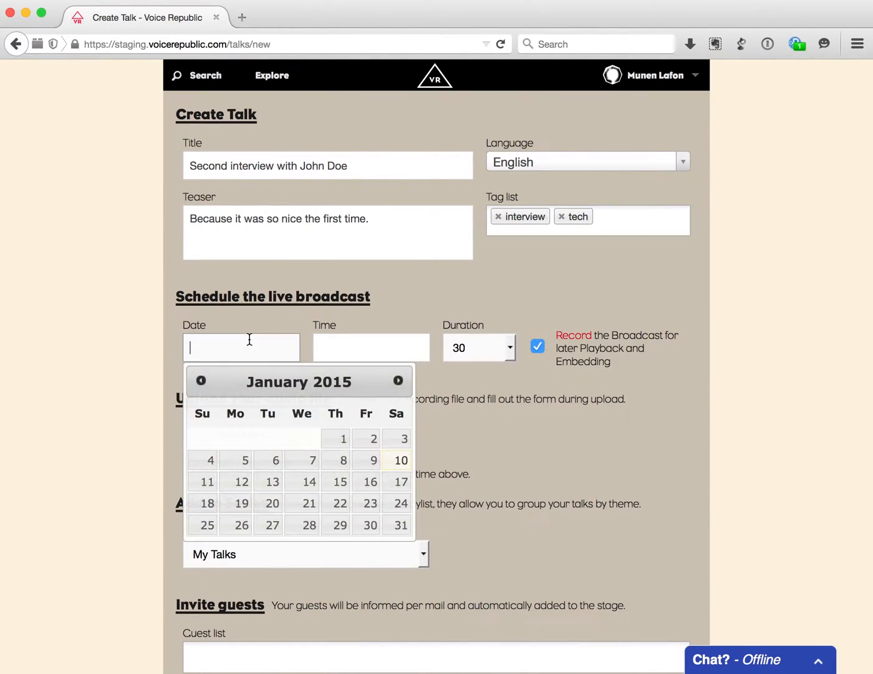
{"action": "left_click", "coordinate": [341, 484]}
{"action": "left_click", "coordinate": [369, 355]}
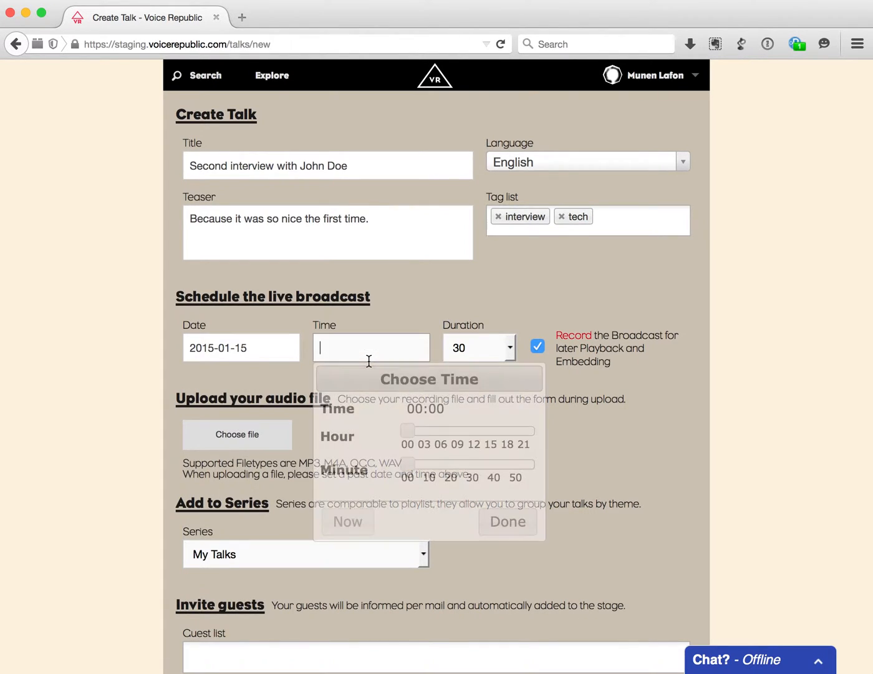
{"action": "left_click_drag", "start_coordinate": [407, 431], "coordinate": [479, 429]}
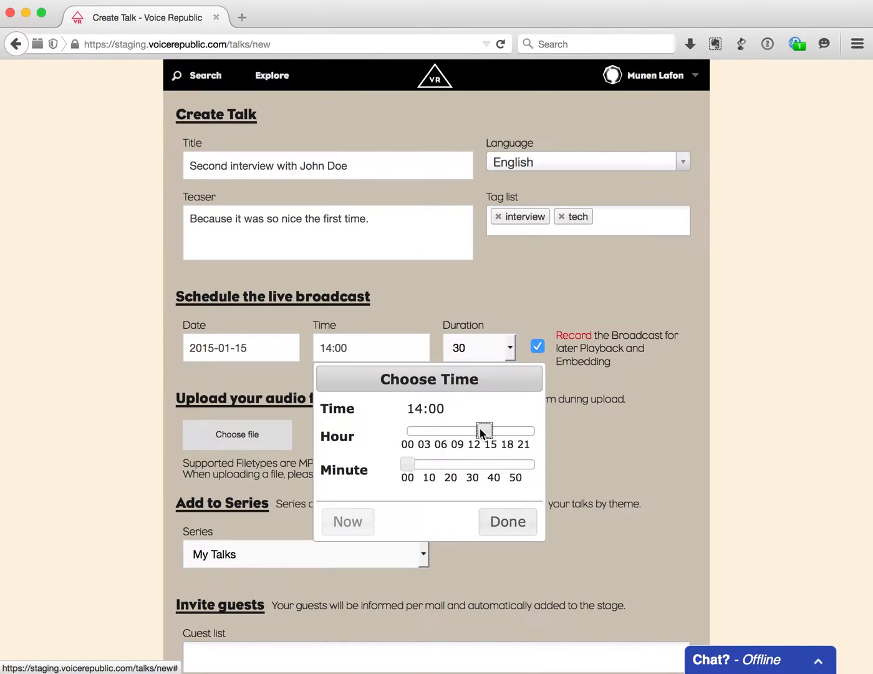
{"action": "left_click", "coordinate": [501, 521]}
{"action": "scroll", "coordinate": [497, 518], "scroll_direction": "down", "scroll_amount": 5}
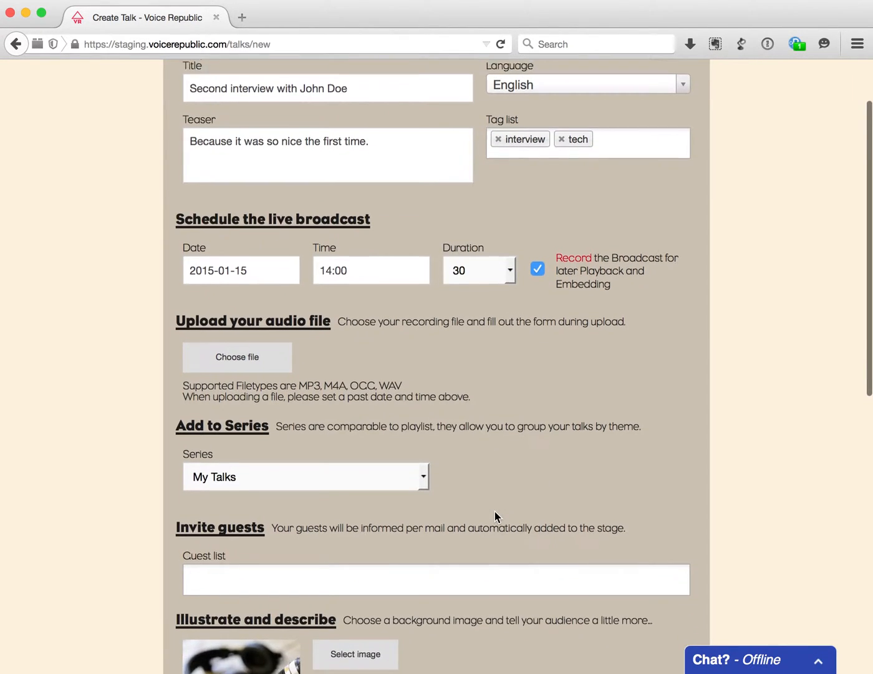
{"action": "left_click", "coordinate": [482, 170]}
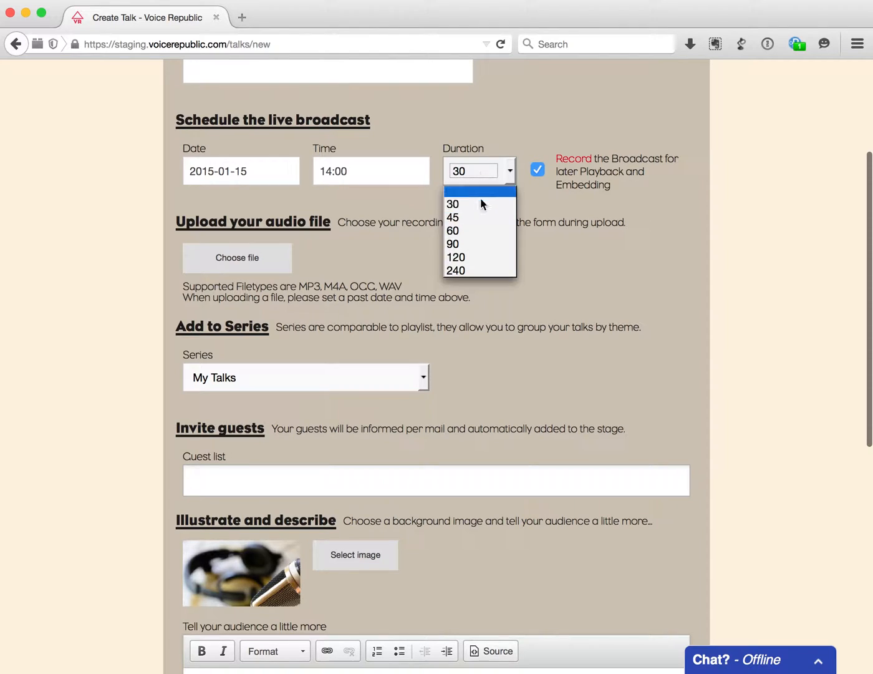
{"action": "left_click", "coordinate": [475, 229]}
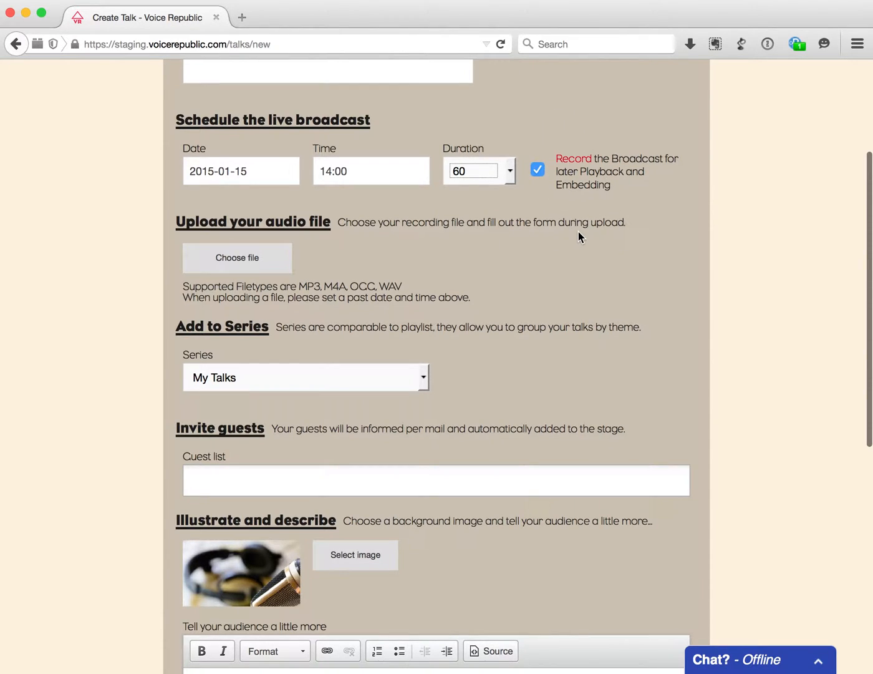
- Assign the talk to the series "Talks on Zen"
{"action": "scroll", "coordinate": [579, 232], "scroll_direction": "down", "scroll_amount": 1}
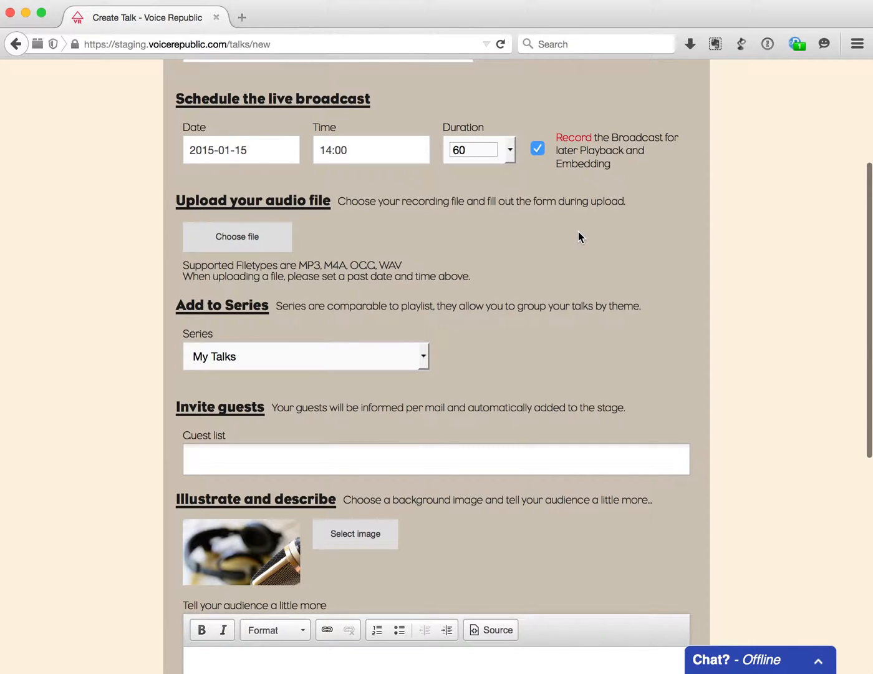
{"action": "scroll", "coordinate": [578, 232], "scroll_direction": "down", "scroll_amount": 1}
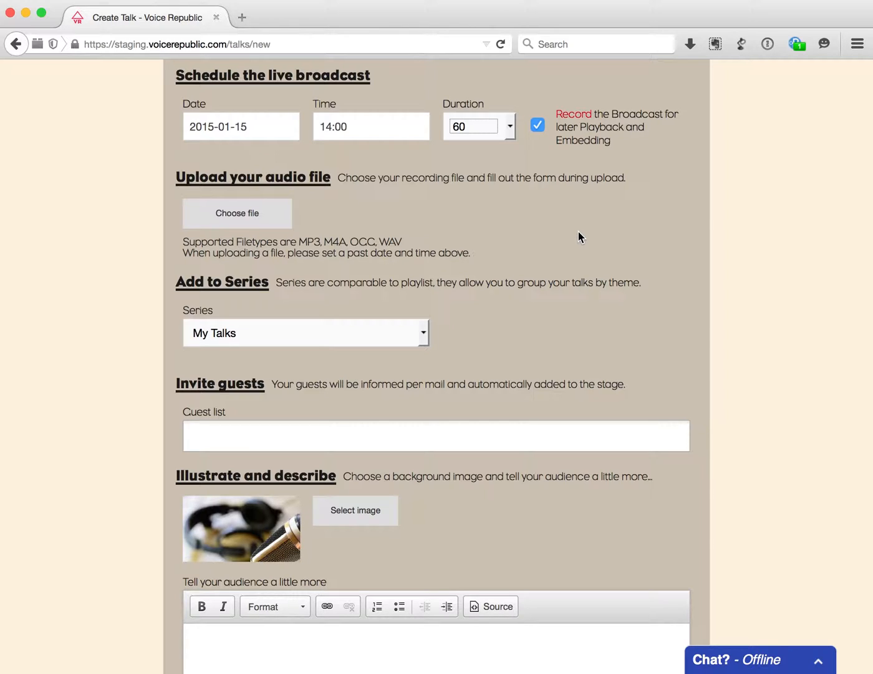
{"action": "scroll", "coordinate": [579, 231], "scroll_direction": "down", "scroll_amount": 6}
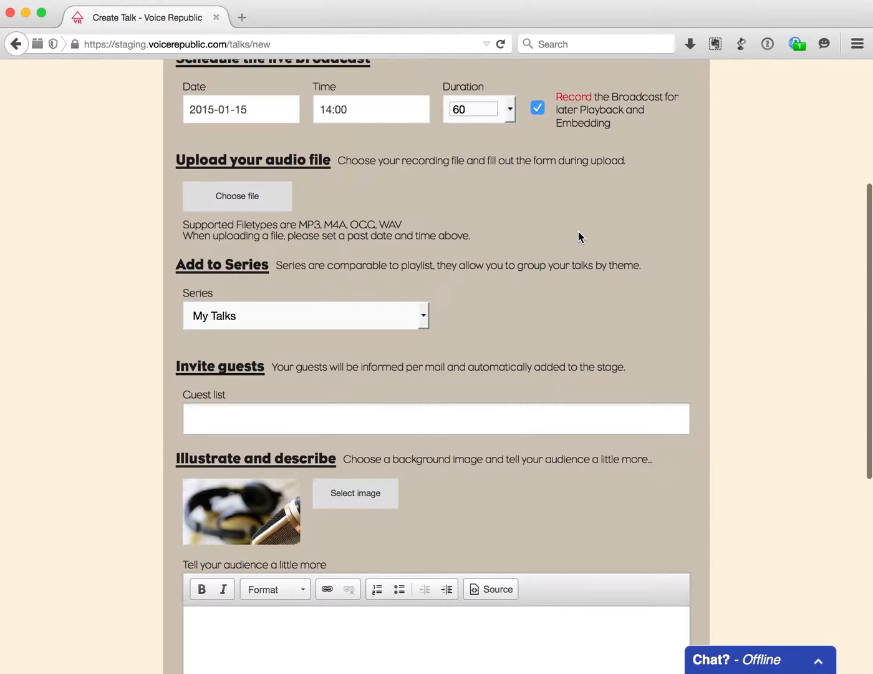
{"action": "left_click", "coordinate": [284, 128]}
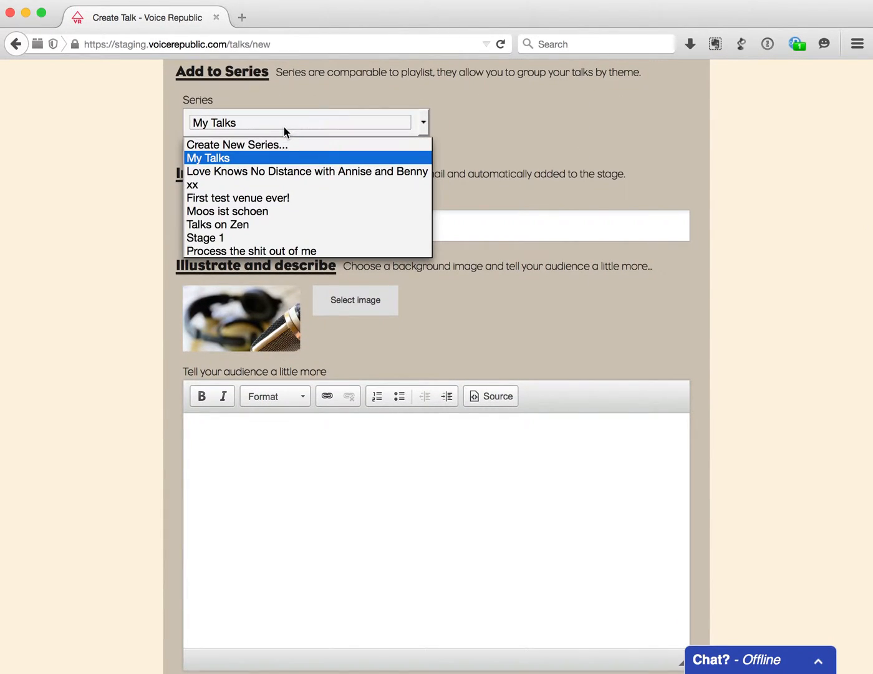
{"action": "left_click", "coordinate": [263, 226]}
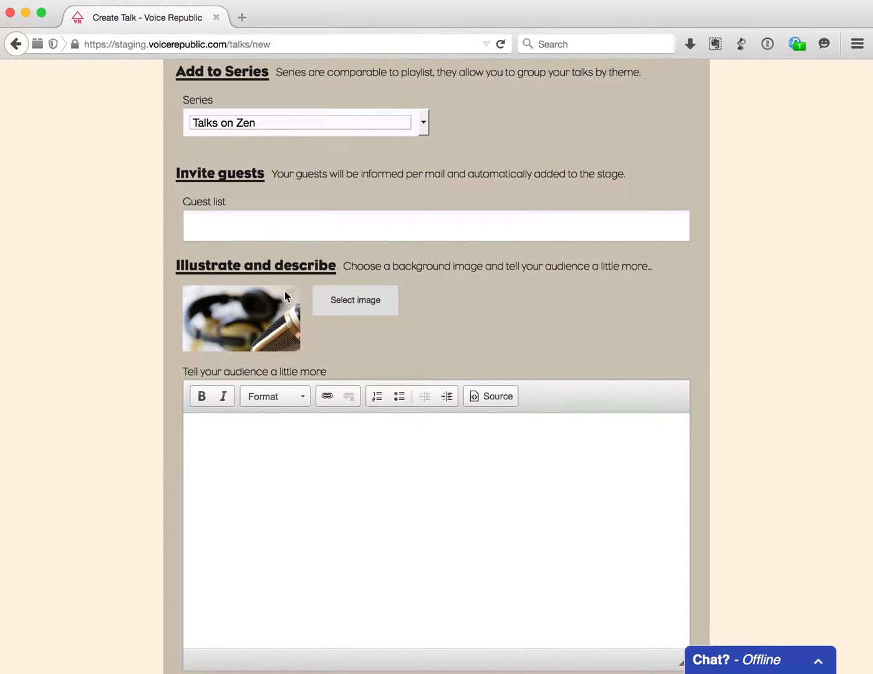
- Search the guest list by part of the guest's surname and add the matching user as an invited guest
{"action": "left_click", "coordinate": [240, 234]}
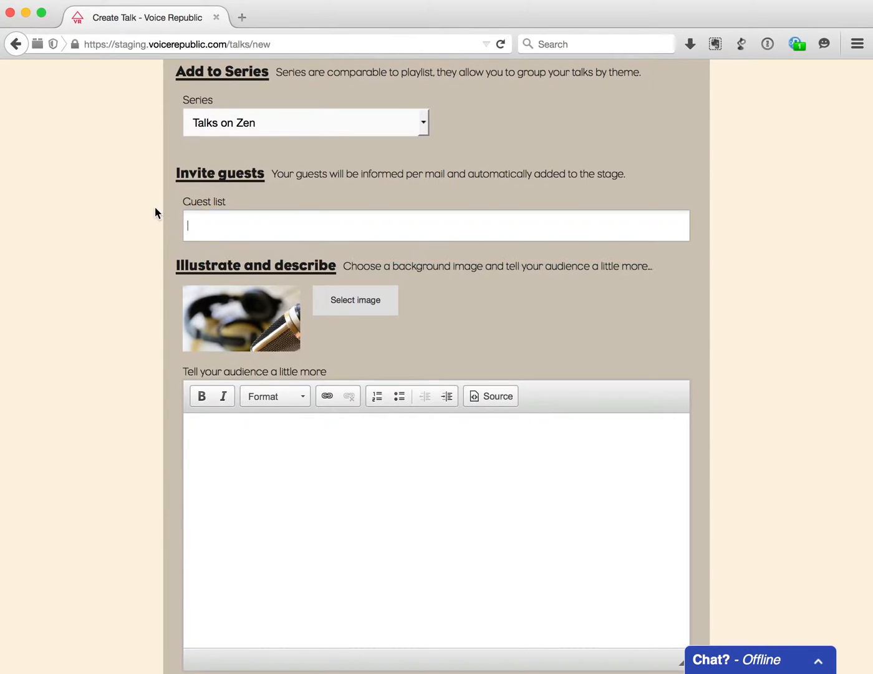
{"action": "scroll", "coordinate": [155, 208], "scroll_direction": "up", "scroll_amount": 10}
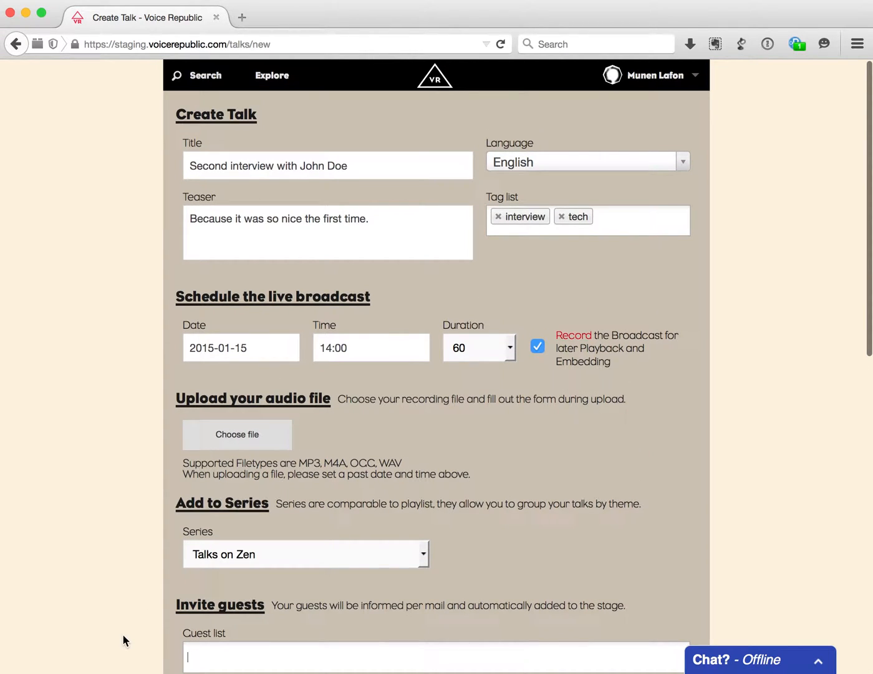
{"action": "scroll", "coordinate": [123, 634], "scroll_direction": "down", "scroll_amount": 6}
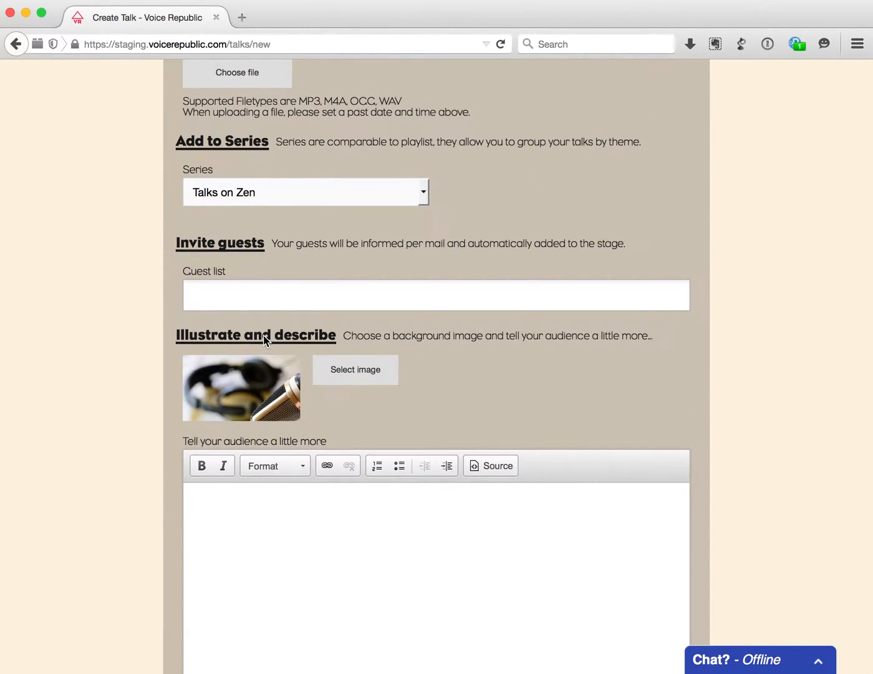
{"action": "type", "text": "hof"}
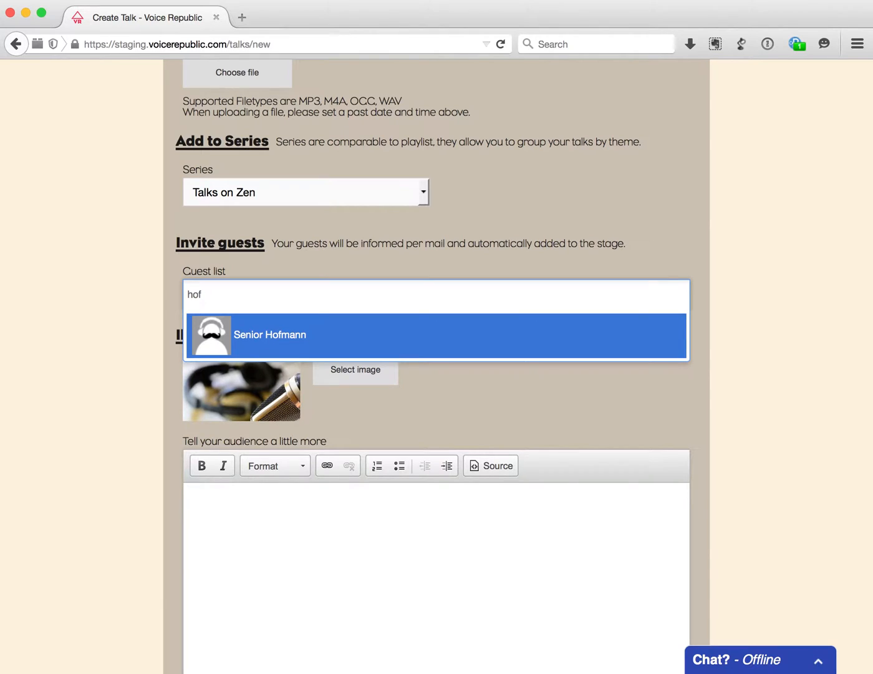
{"action": "key", "text": "Return"}
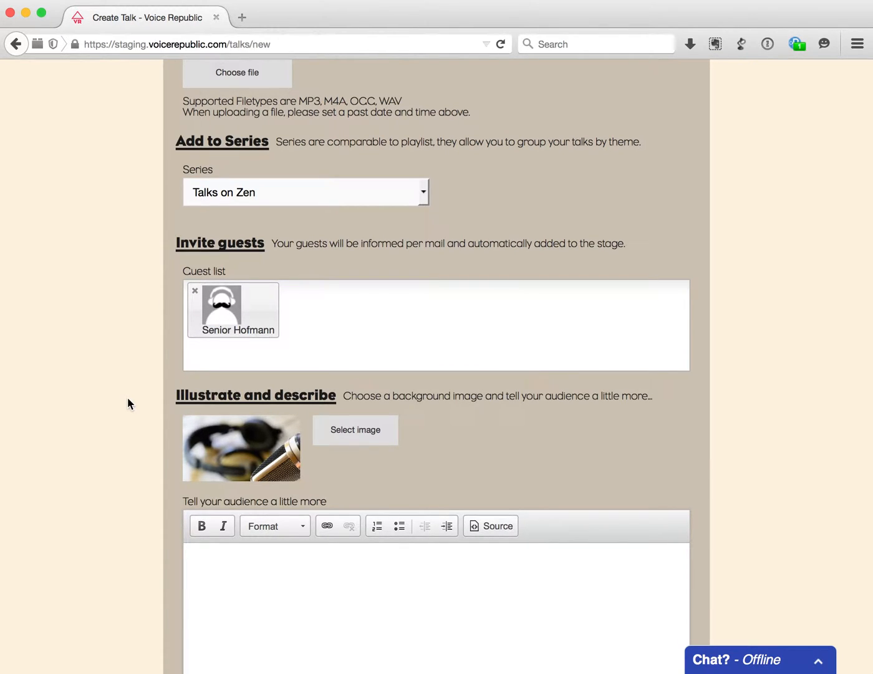
- Preview asdf.jpg from the Downloads folder and choose it as the talk's background image
{"action": "scroll", "coordinate": [128, 400], "scroll_direction": "down", "scroll_amount": 3}
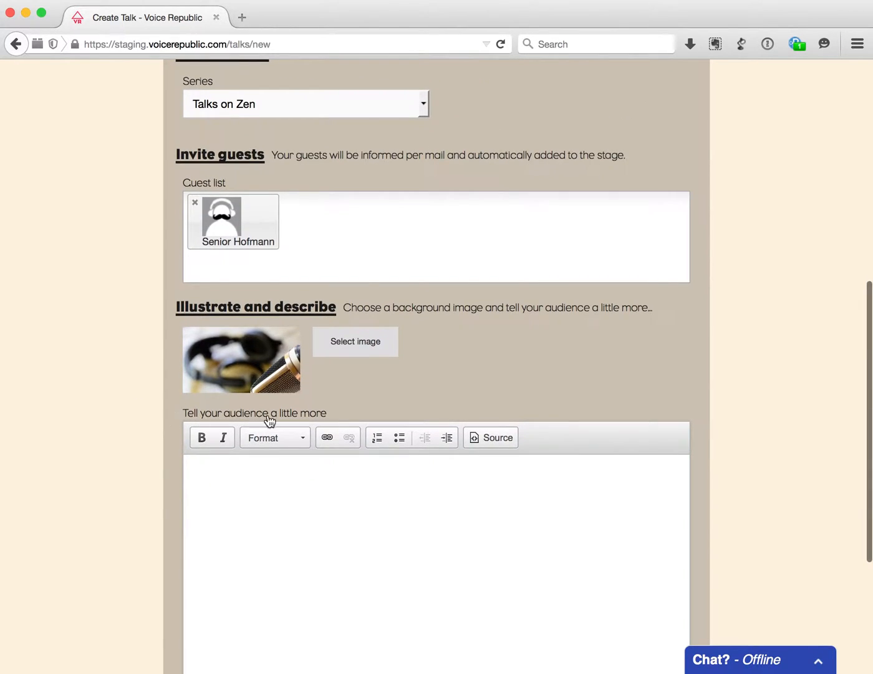
{"action": "left_click", "coordinate": [352, 353]}
{"action": "left_click", "coordinate": [349, 310]}
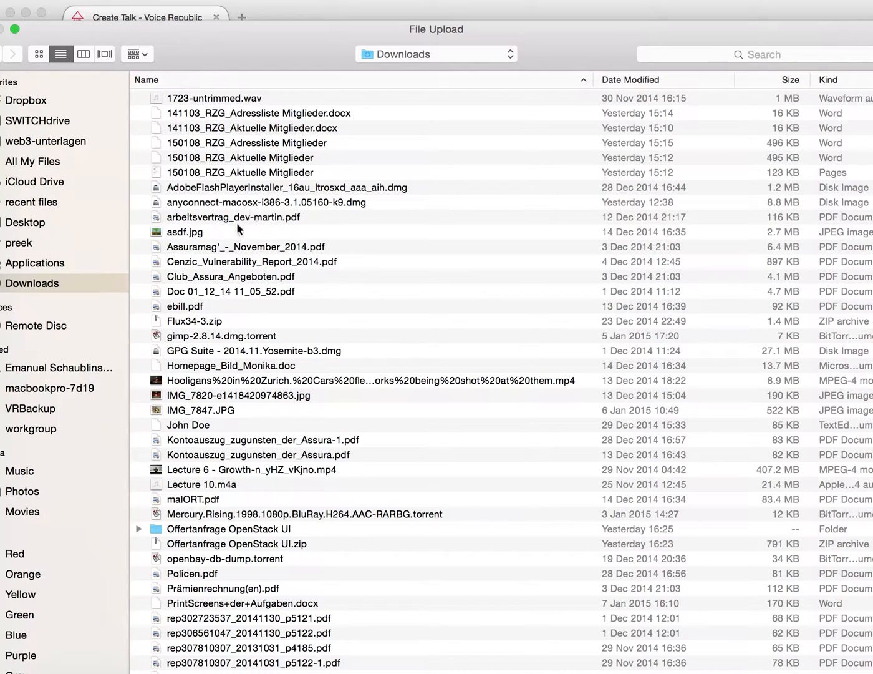
{"action": "left_click", "coordinate": [185, 233]}
{"action": "key", "text": "space"}
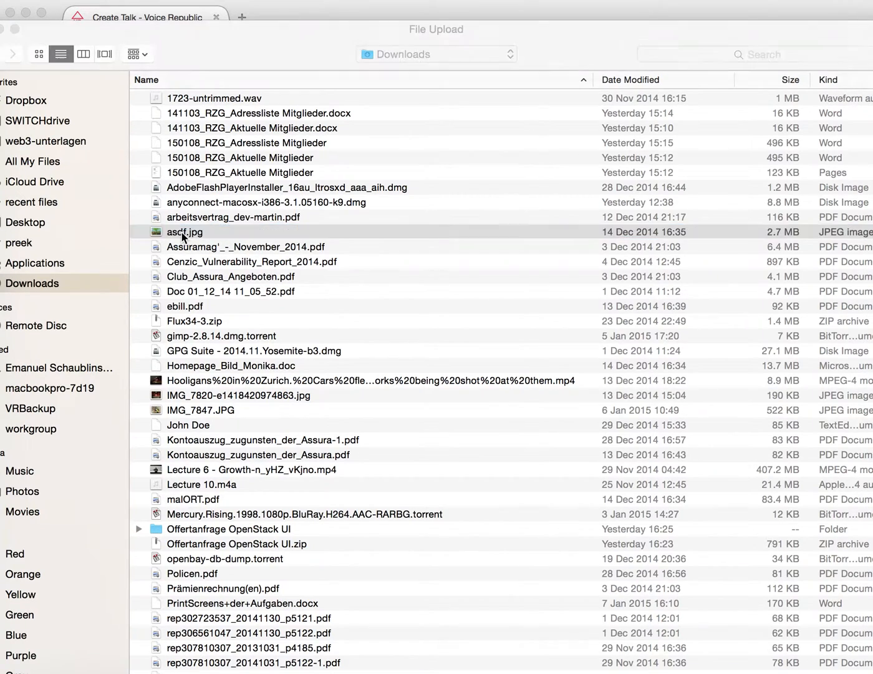
{"action": "key", "text": "space"}
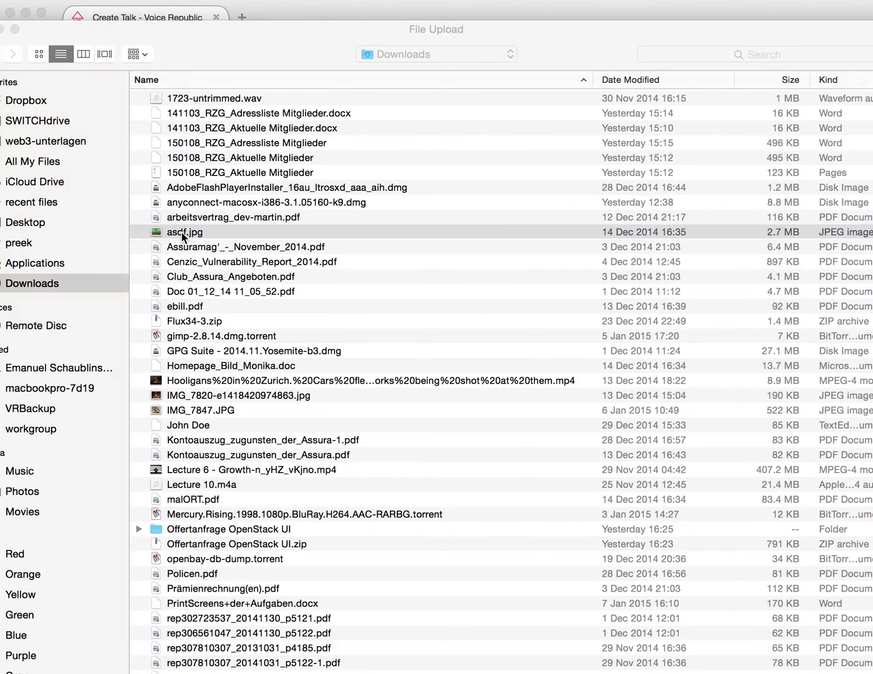
{"action": "key", "text": "Return"}
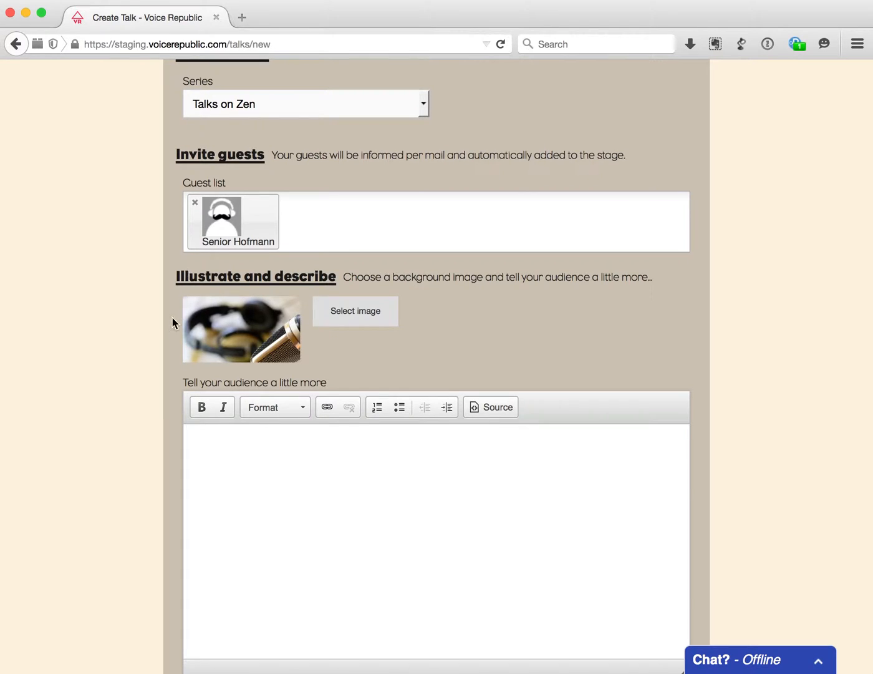
- Enter the talk description "This is a follow up." and save the talk
{"action": "left_click", "coordinate": [210, 465]}
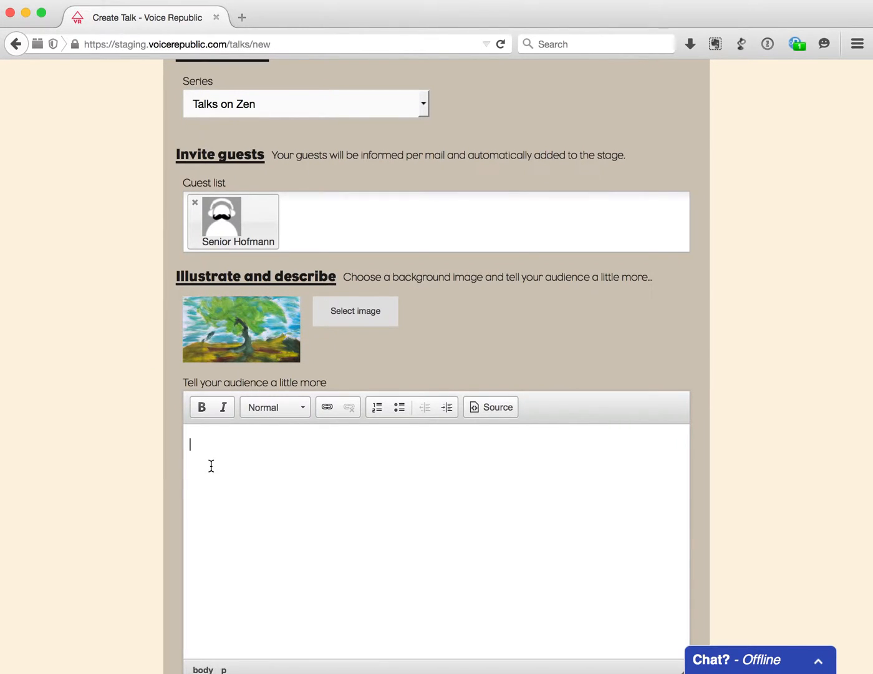
{"action": "scroll", "coordinate": [210, 465], "scroll_direction": "down", "scroll_amount": 2}
{"action": "type", "text": "This is a foo"}
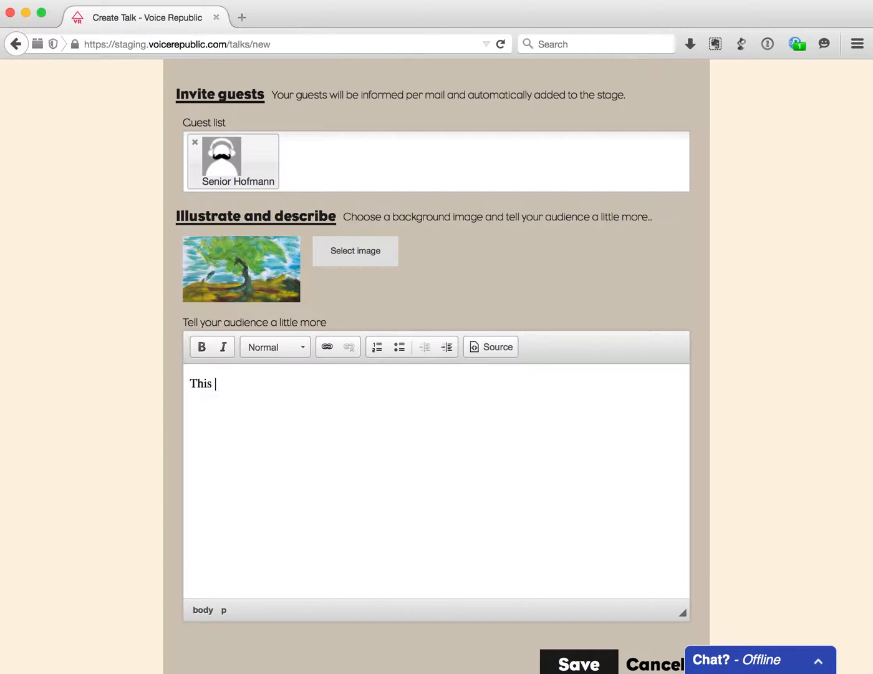
{"action": "key", "text": "BackSpace"}
{"action": "type", "text": "llow up."}
{"action": "scroll", "coordinate": [471, 653], "scroll_direction": "down", "scroll_amount": 3}
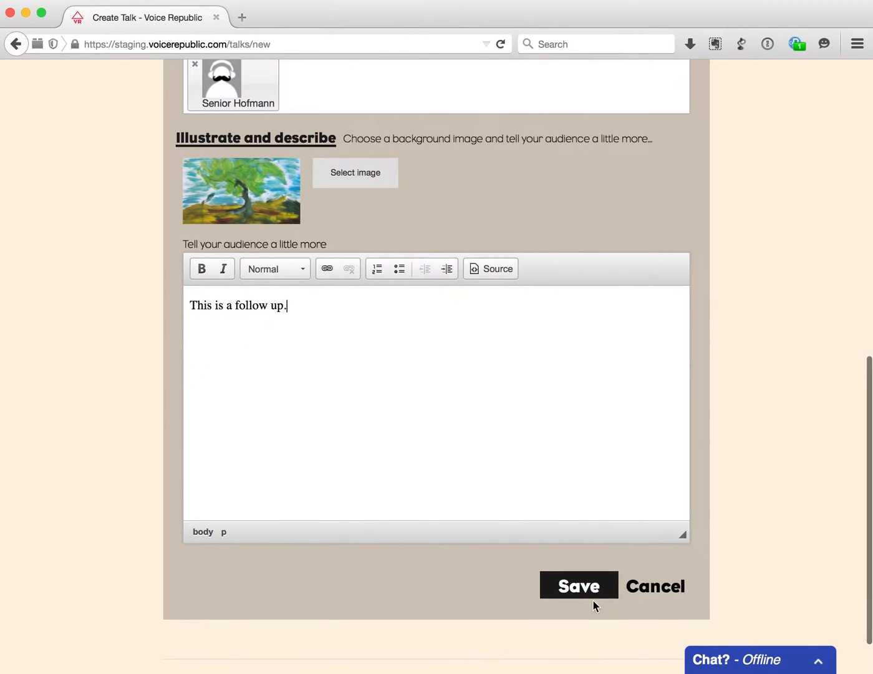
{"action": "left_click", "coordinate": [593, 587]}
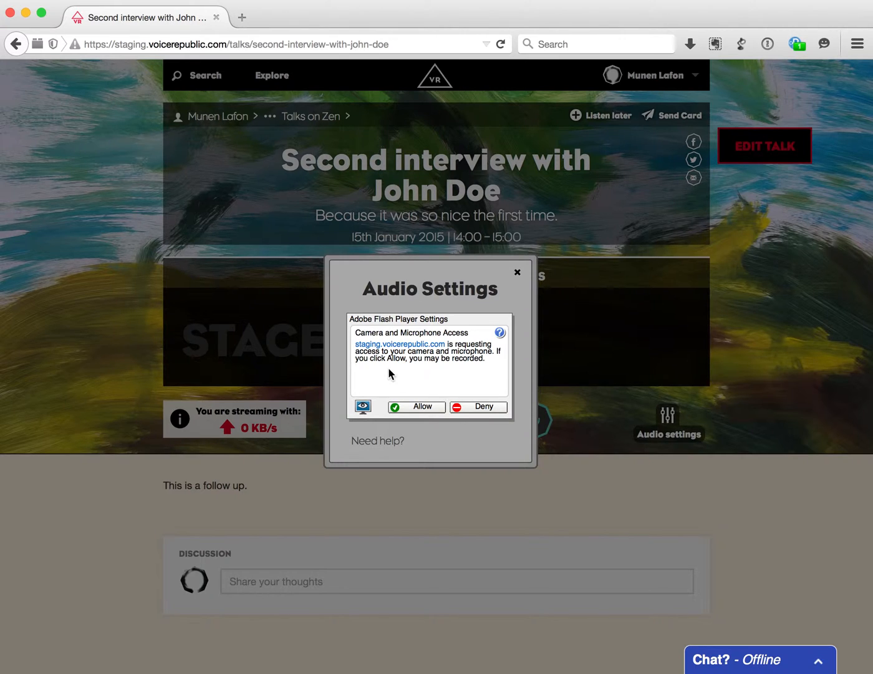
- Allow microphone access and configure the talk's audio with the Built-in Microphone as input source and an input level of 31
{"action": "left_click", "coordinate": [406, 409]}
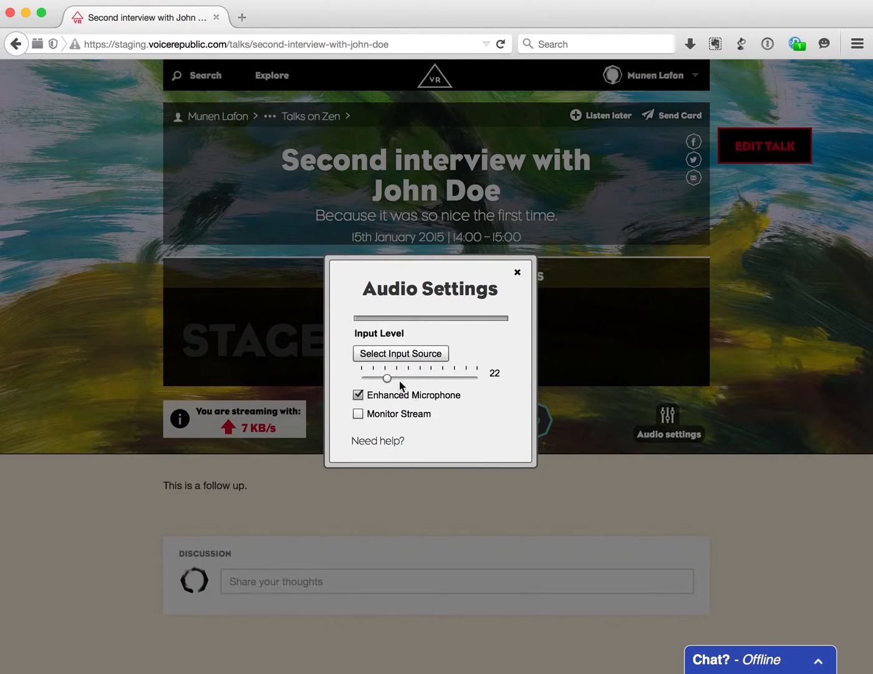
{"action": "left_click", "coordinate": [386, 354]}
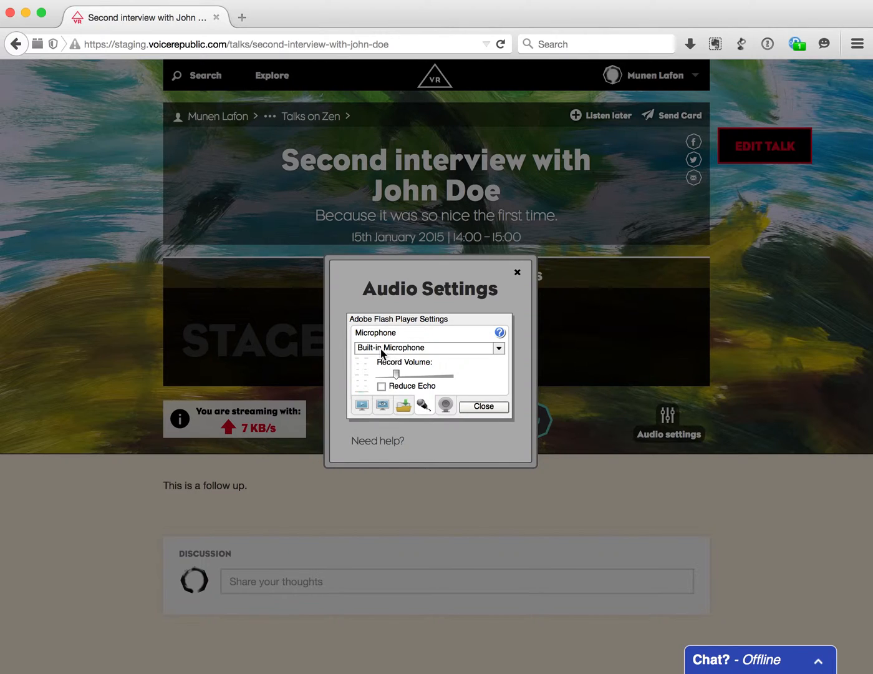
{"action": "left_click", "coordinate": [484, 405]}
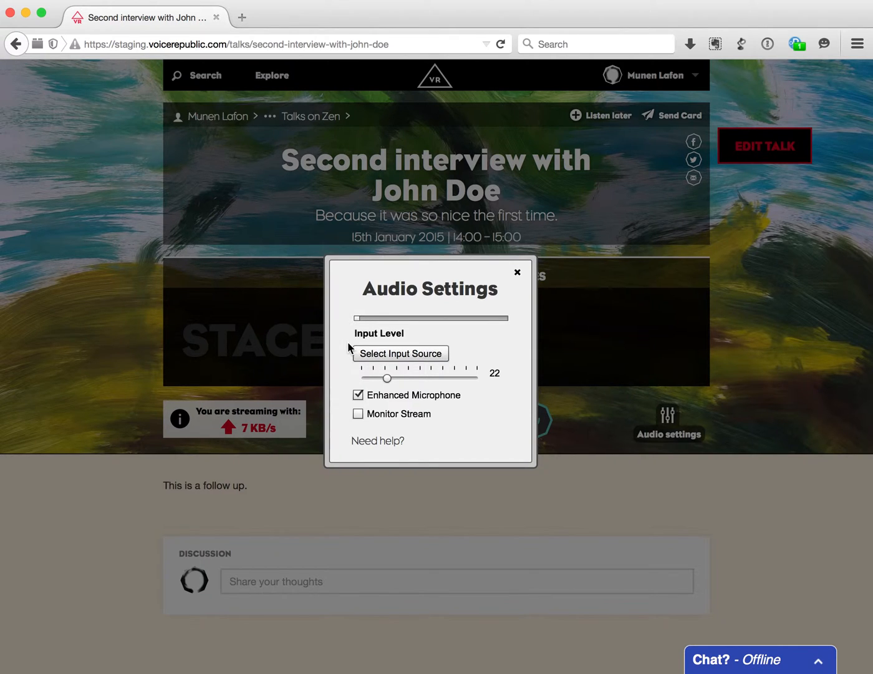
{"action": "mouse_move", "coordinate": [387, 378]}
{"action": "left_mouse_down"}
{"action": "mouse_move", "coordinate": [420, 377]}
{"action": "mouse_move", "coordinate": [397, 377]}
{"action": "left_mouse_up"}
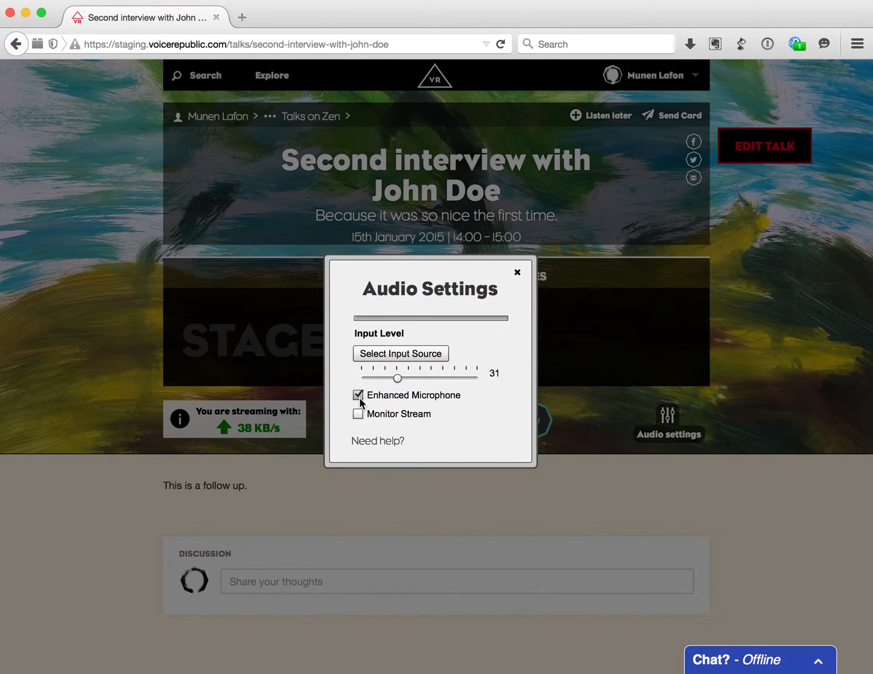
{"action": "left_click", "coordinate": [518, 281]}
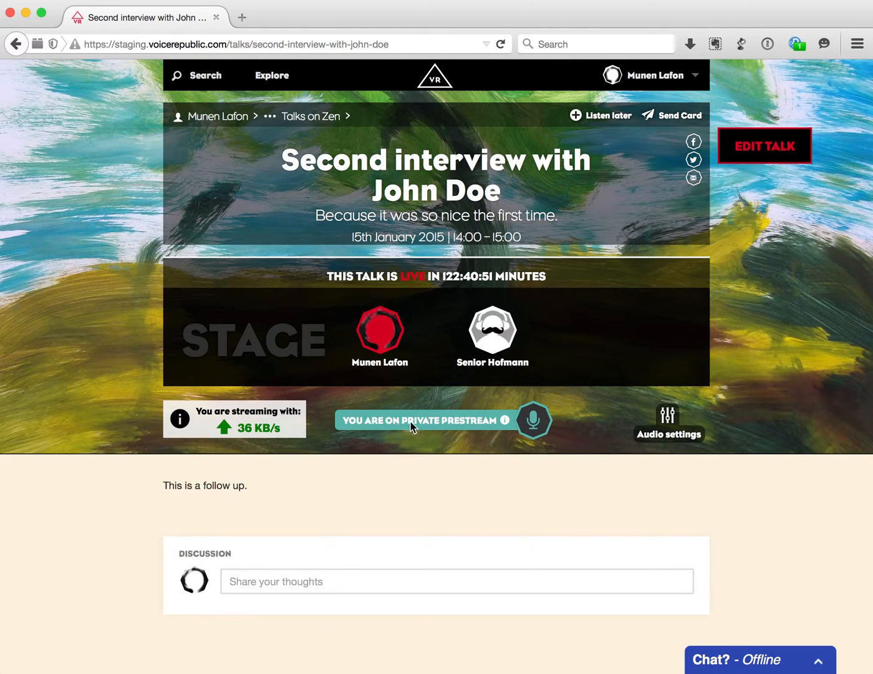
- Switch from the talk page's browser window to another open application
{"action": "mouse_move", "coordinate": [504, 423]}
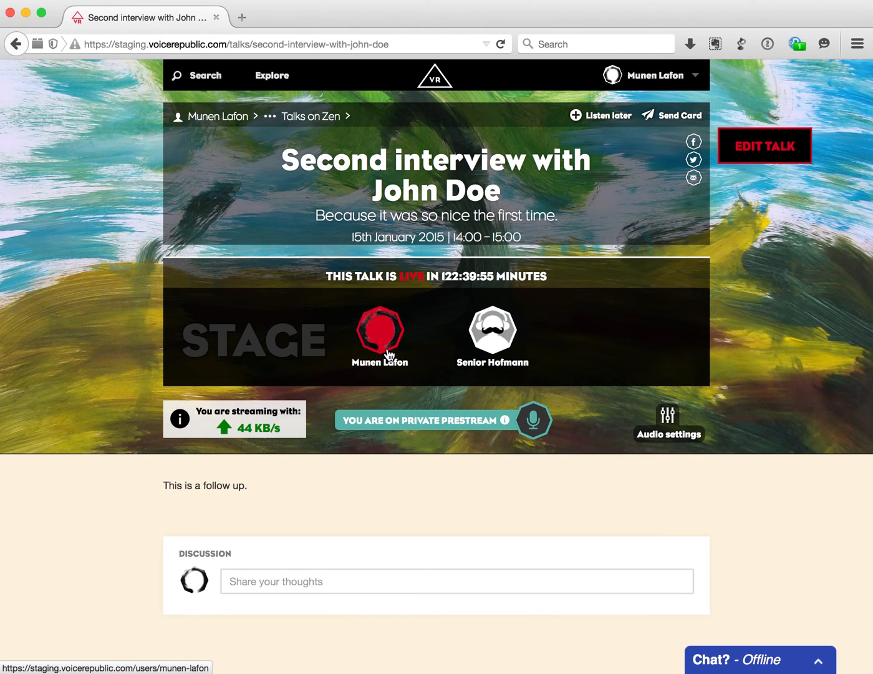
{"action": "key", "text": "super+Tab"}
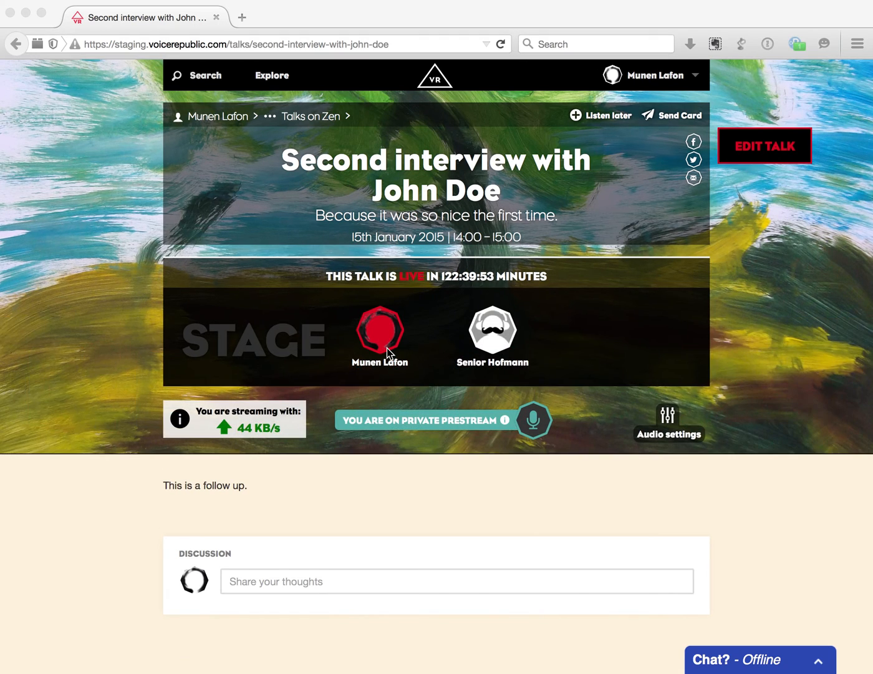